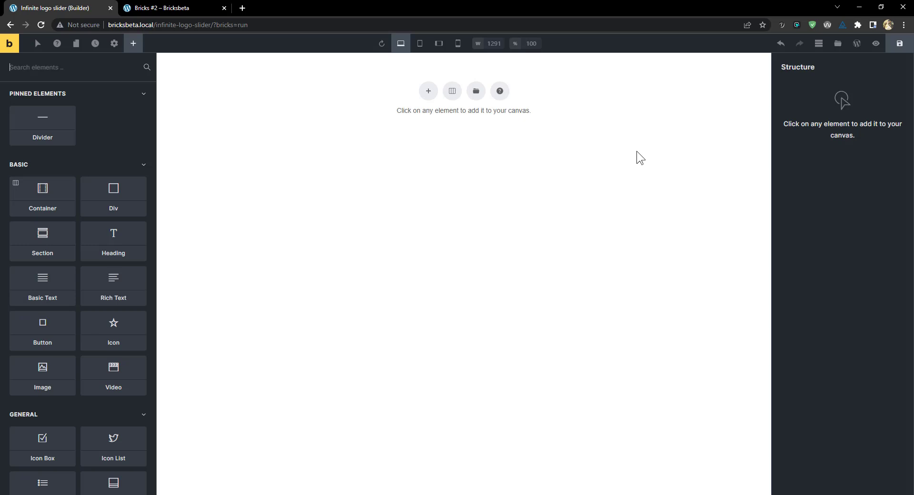
Filter the Elements panel with 'nest' to list Accordion, Tabs and Slider (Nestable)
text(nest)
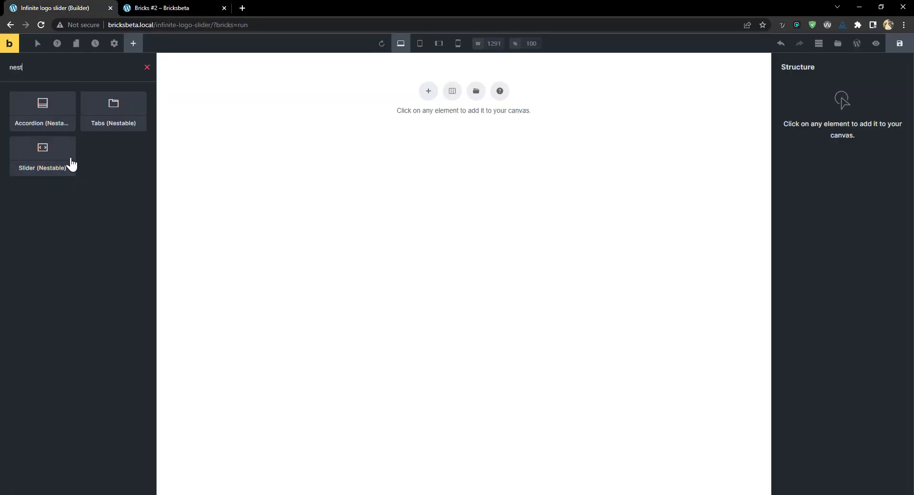
Add a Slider (Nestable) to the page and delete Slide 2 and Slide 3
click(44, 150)
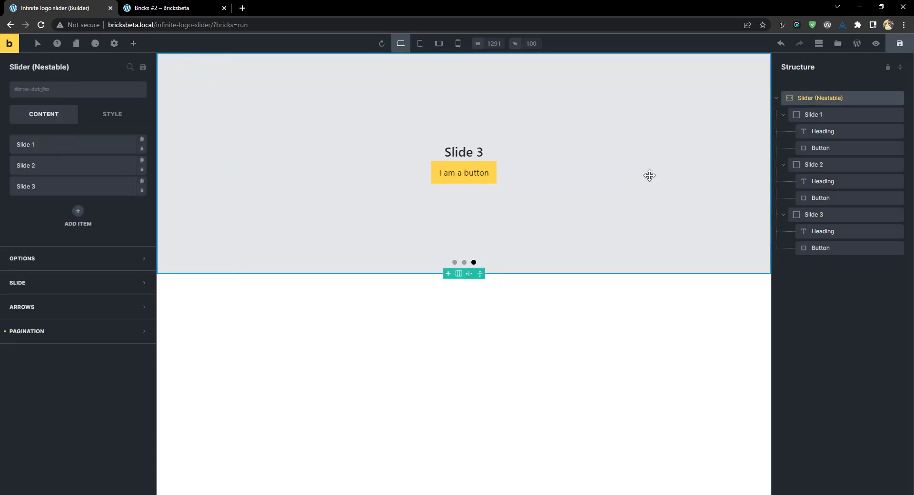
click(785, 148)
click(784, 148)
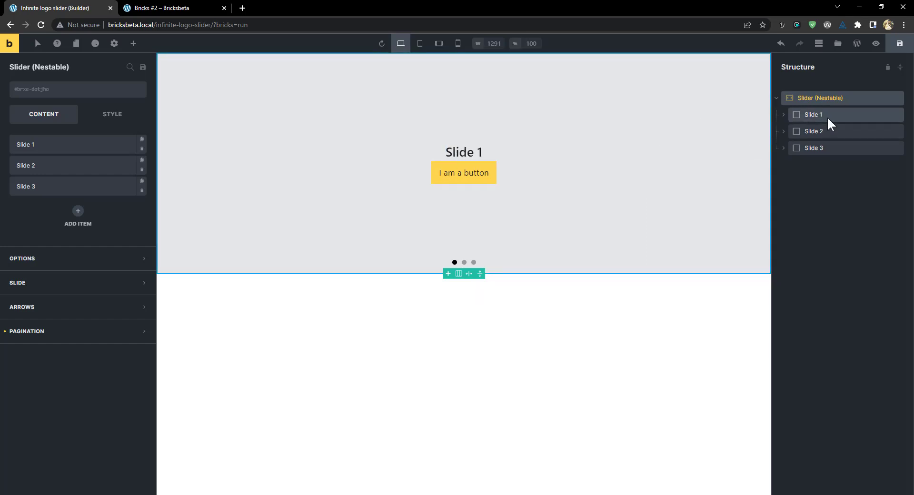
click(838, 129)
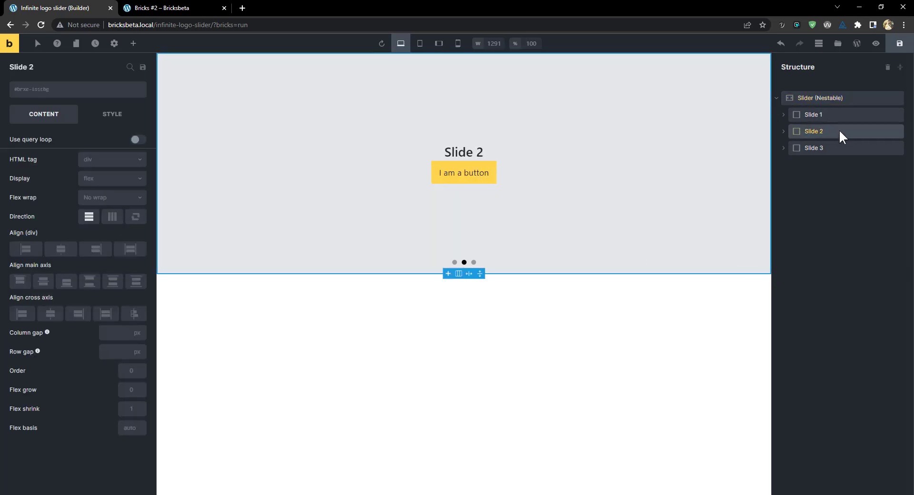
right_click(839, 130)
click(836, 189)
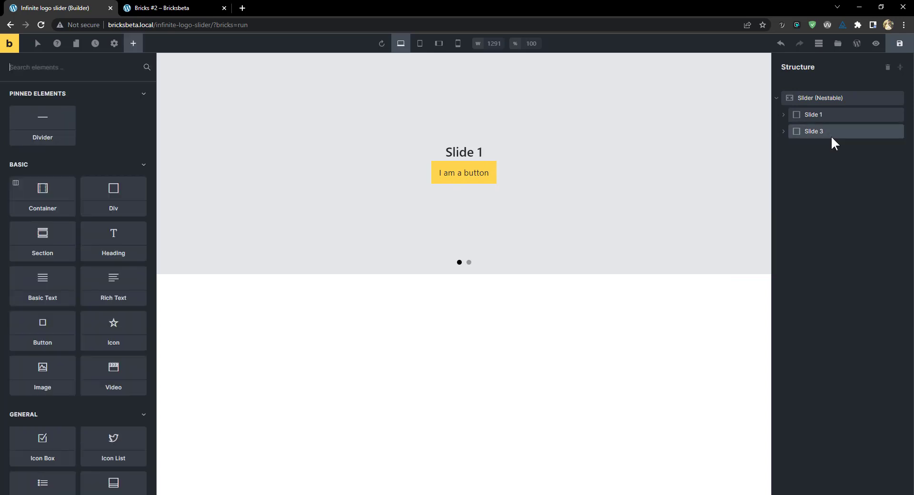
right_click(847, 137)
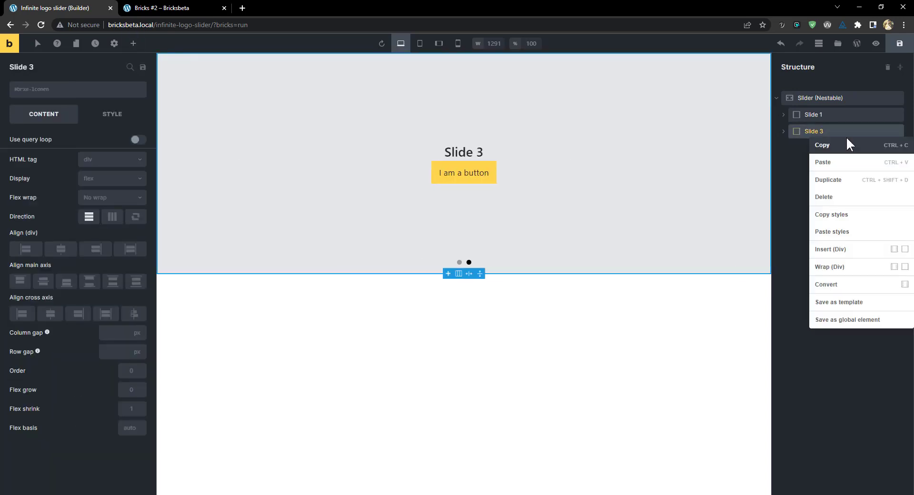
click(843, 197)
Delete the Heading and Button from Slide 1, leaving it empty and selected
click(784, 114)
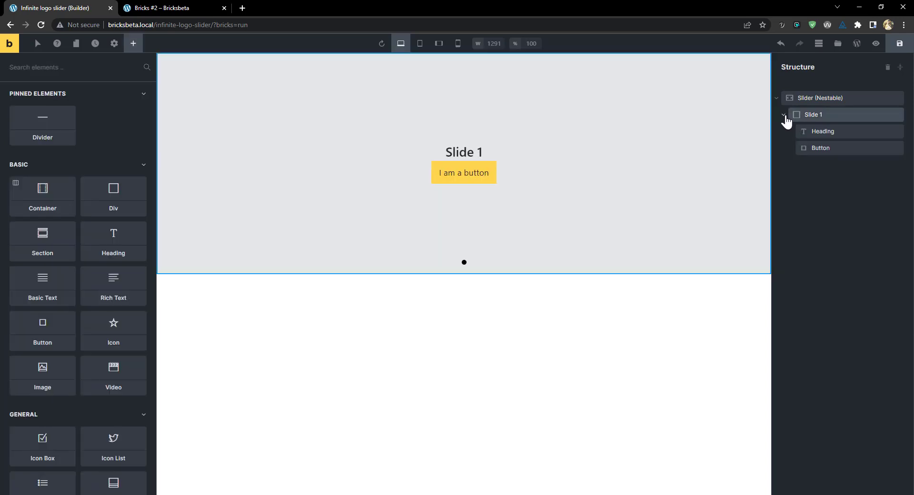
right_click(833, 131)
click(846, 193)
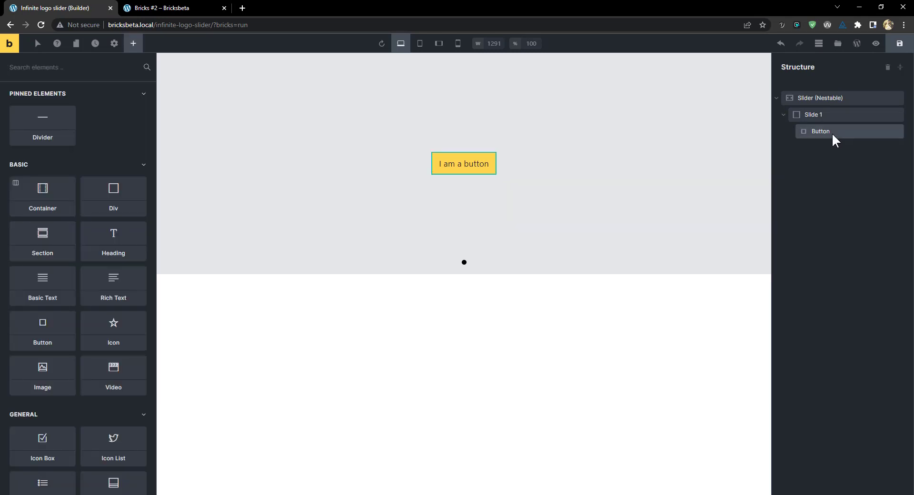
click(832, 133)
right_click(832, 133)
click(851, 194)
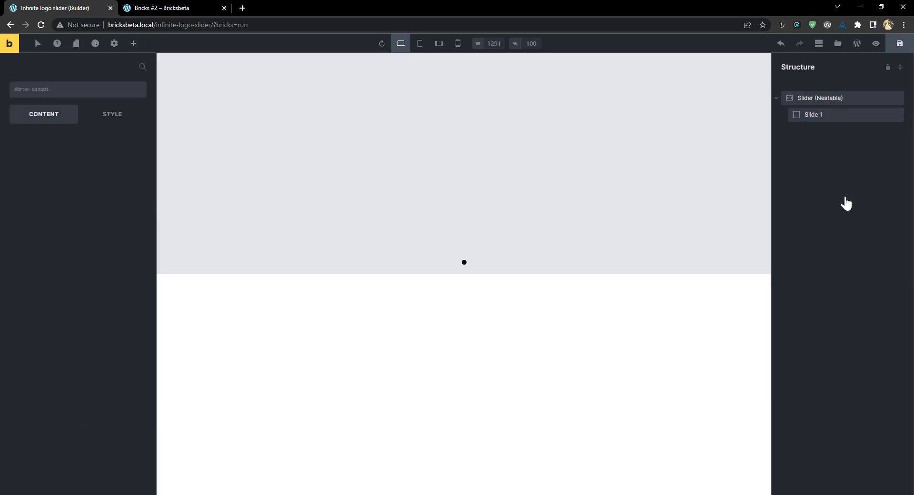
click(817, 118)
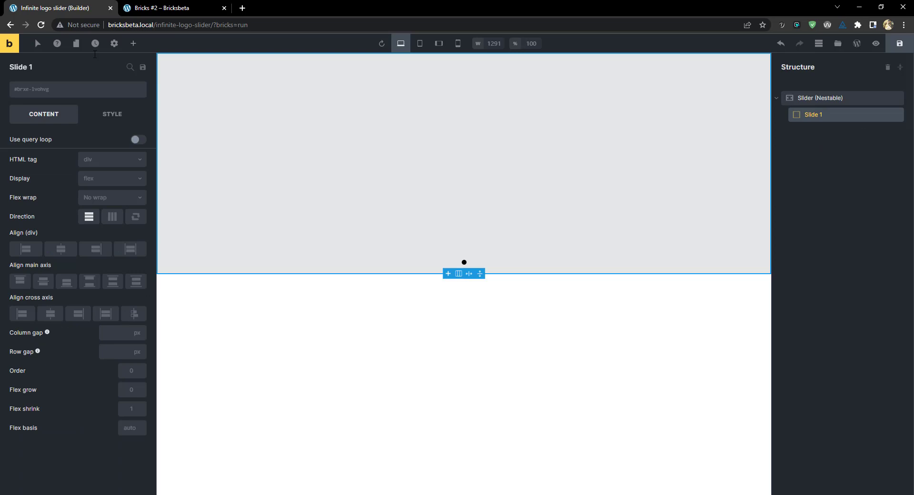
Add an Image element inside Slide 1 using the 'ima' element search
click(134, 46)
text(imag)
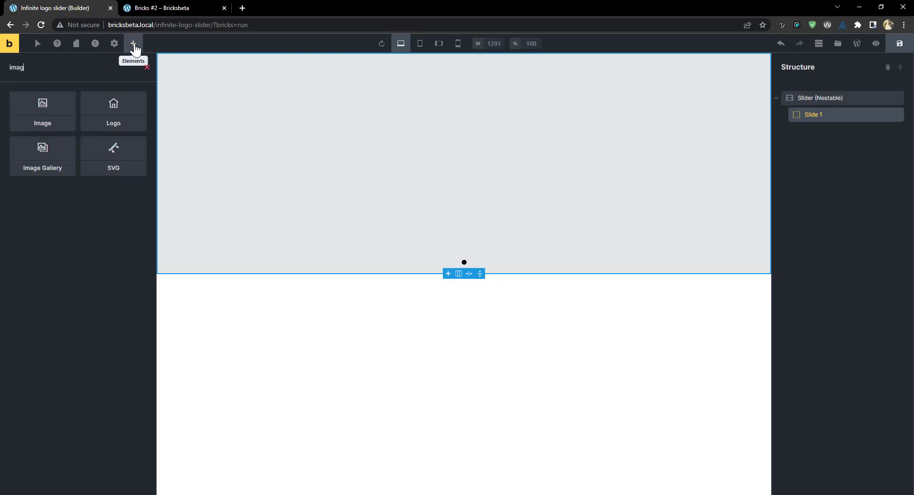
click(43, 103)
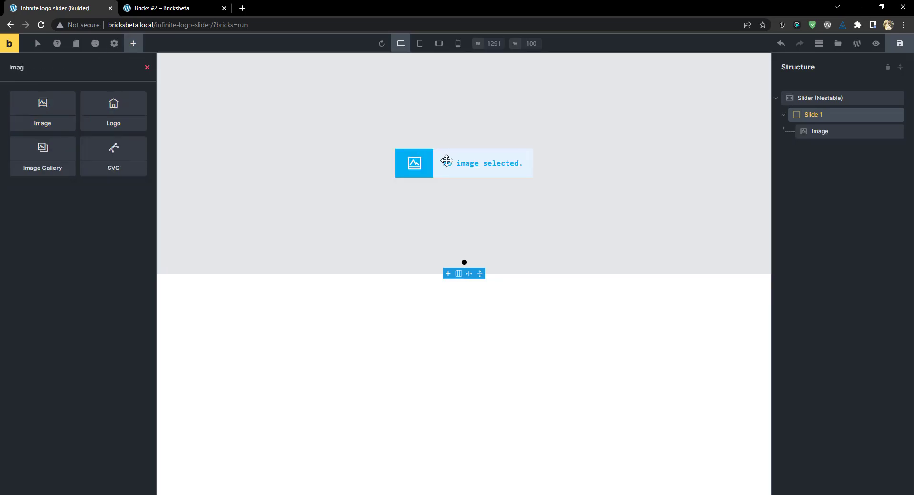
Create and apply the global CSS class slide-image to the image
click(62, 90)
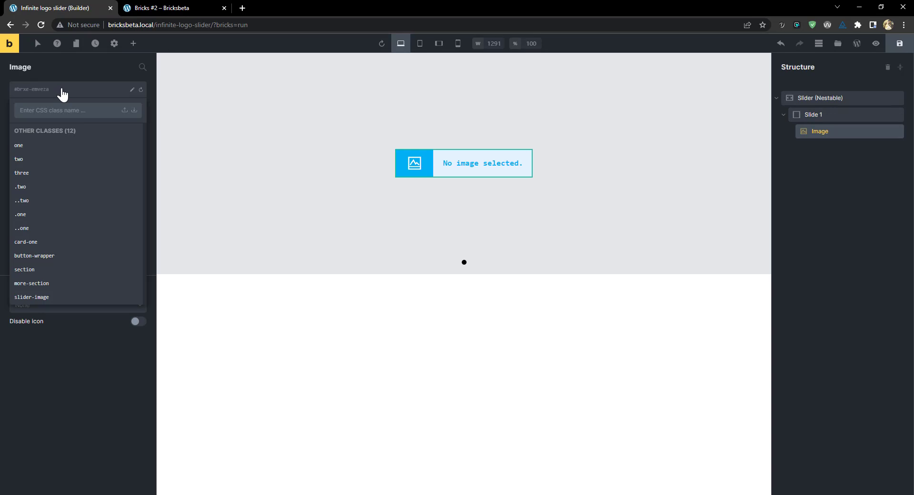
text(s)
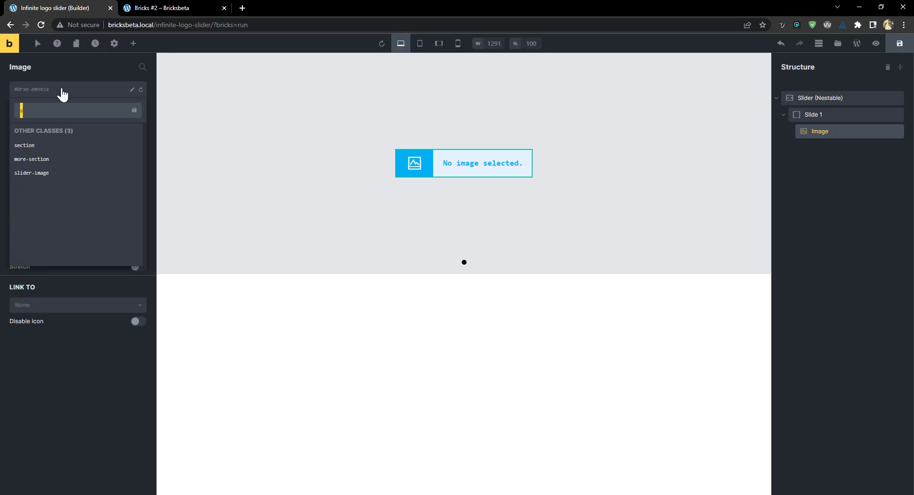
text(lide-image)
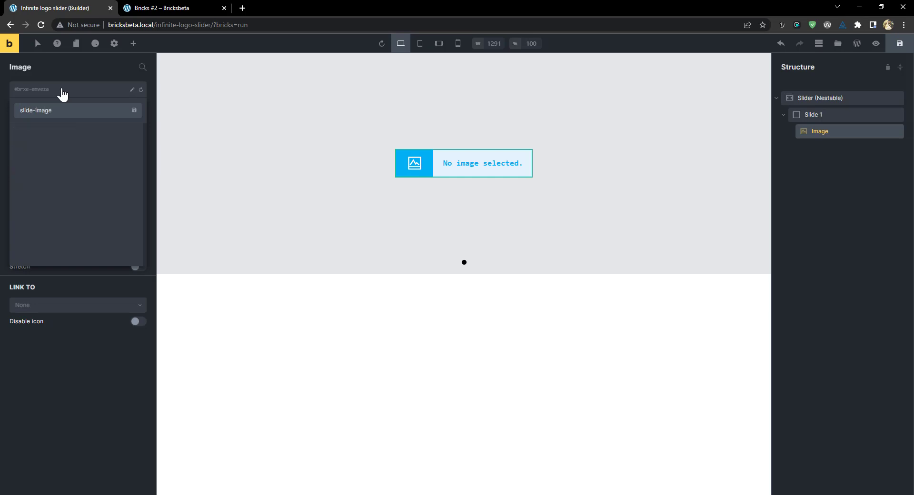
key(Return)
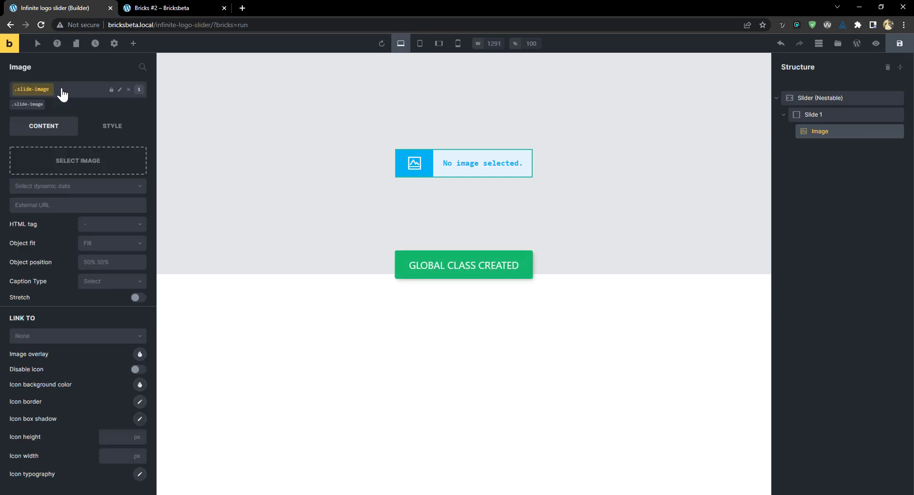
Insert the WPCouple logo from the Media Library into the image, then reselect Slide 1
click(62, 162)
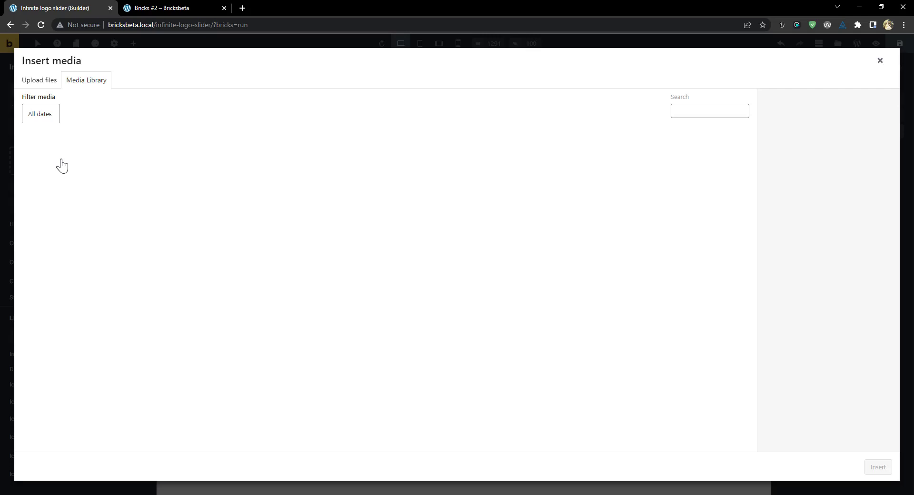
click(52, 177)
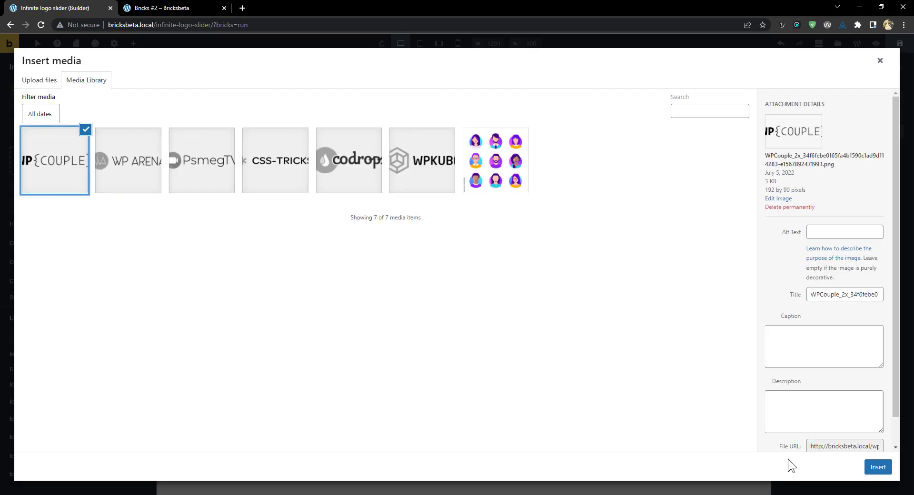
click(879, 467)
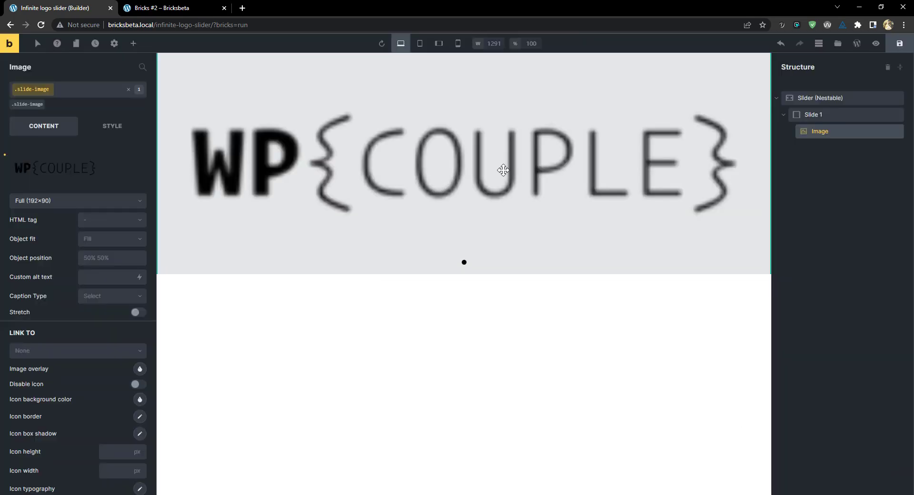
click(784, 115)
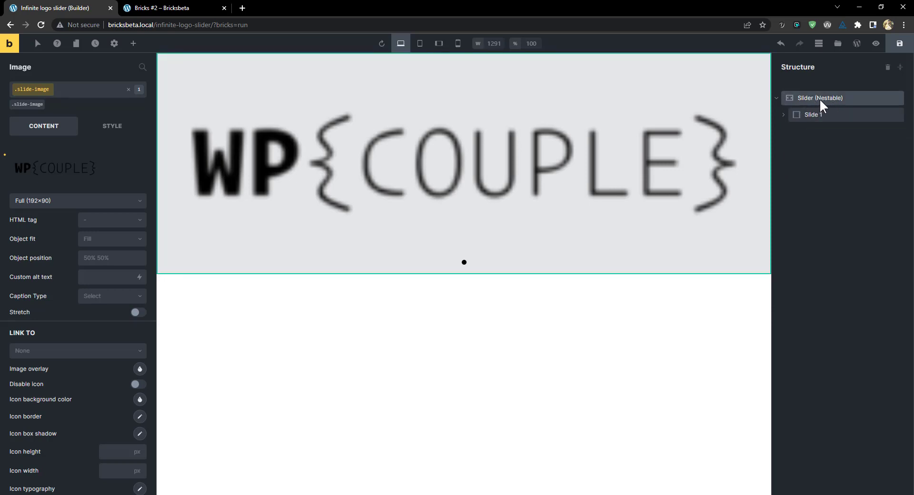
click(815, 117)
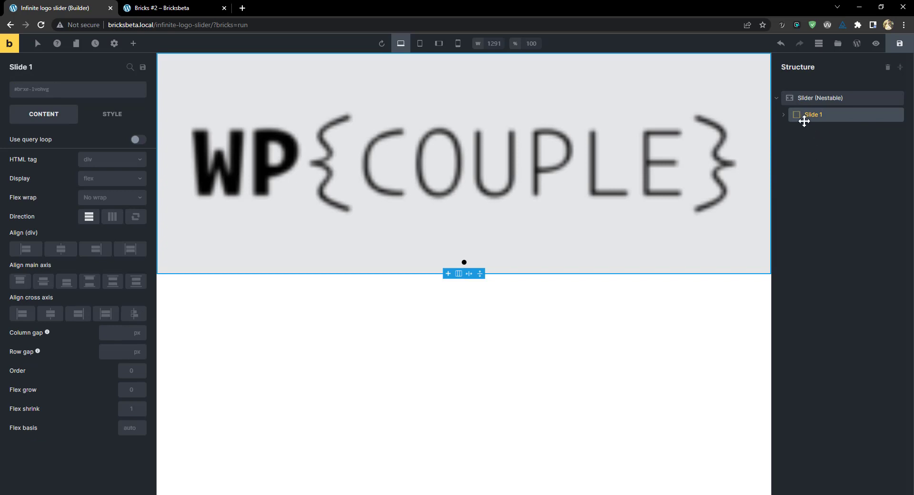
Copy Slide 1 and paste it into the slider until there are six collapsed logo slides
click(784, 116)
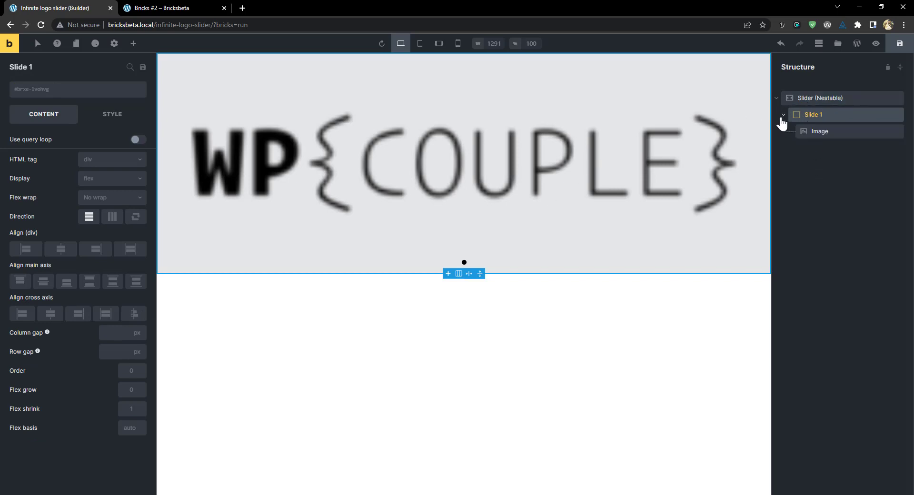
click(783, 115)
key(ctrl+c)
click(837, 99)
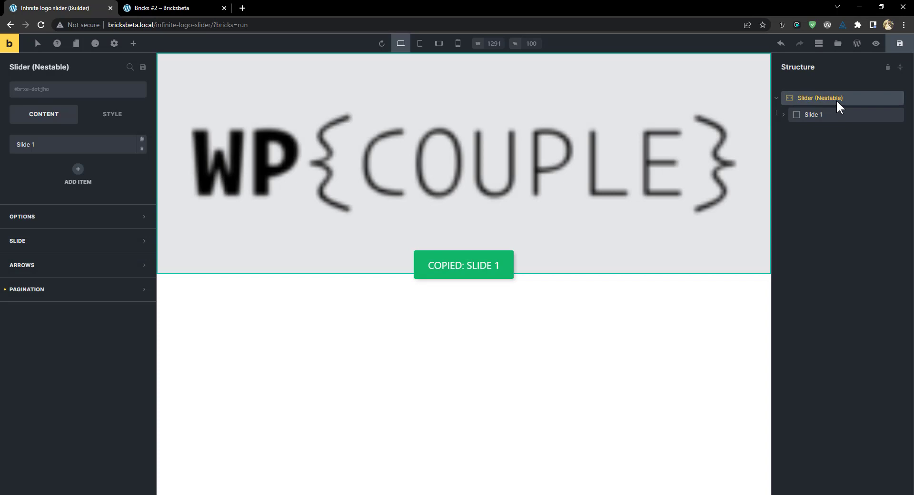
key(ctrl+v)
key(ctrl+v)
key(ctrl+v)
key(ctrl+v)
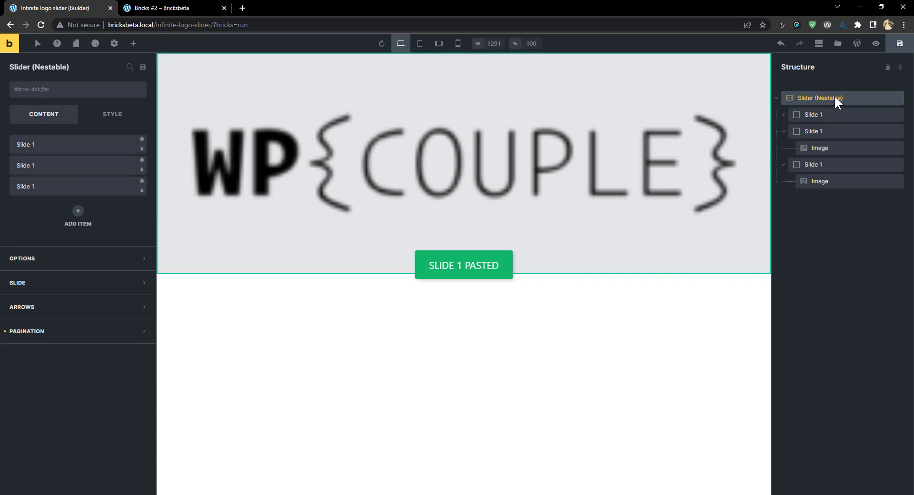
click(784, 132)
click(784, 148)
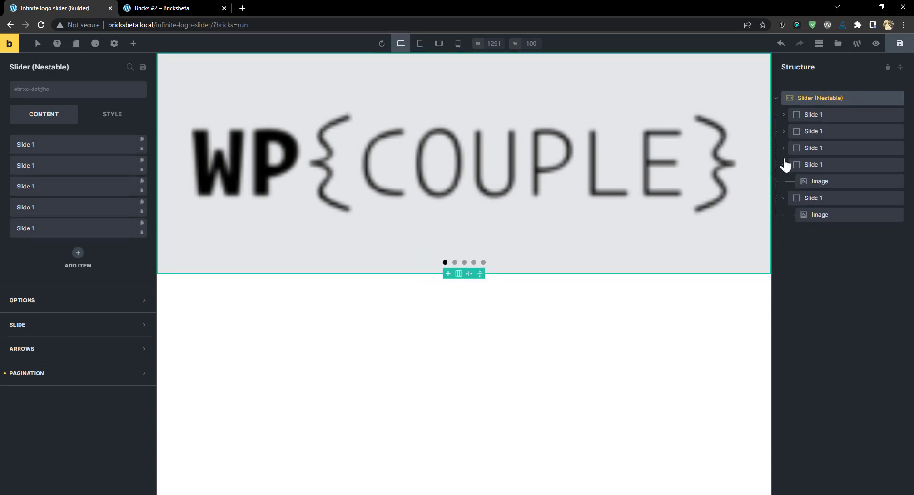
click(784, 165)
click(784, 181)
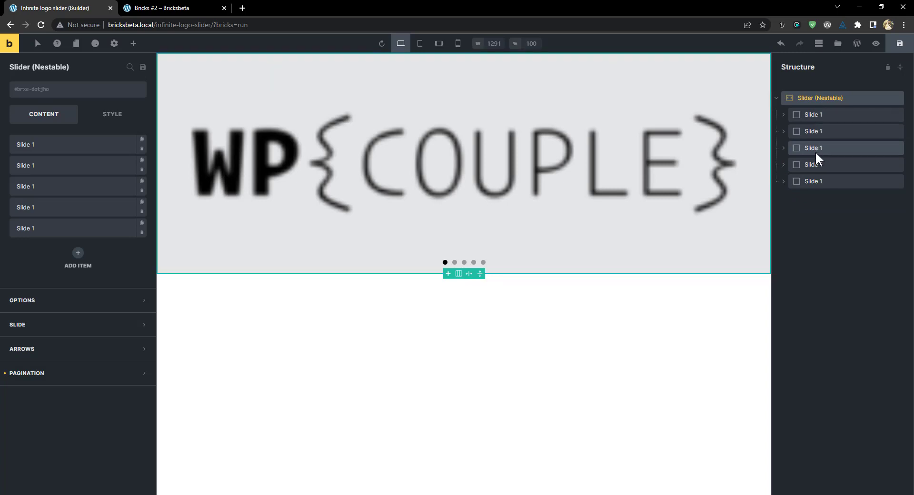
key(ctrl+v)
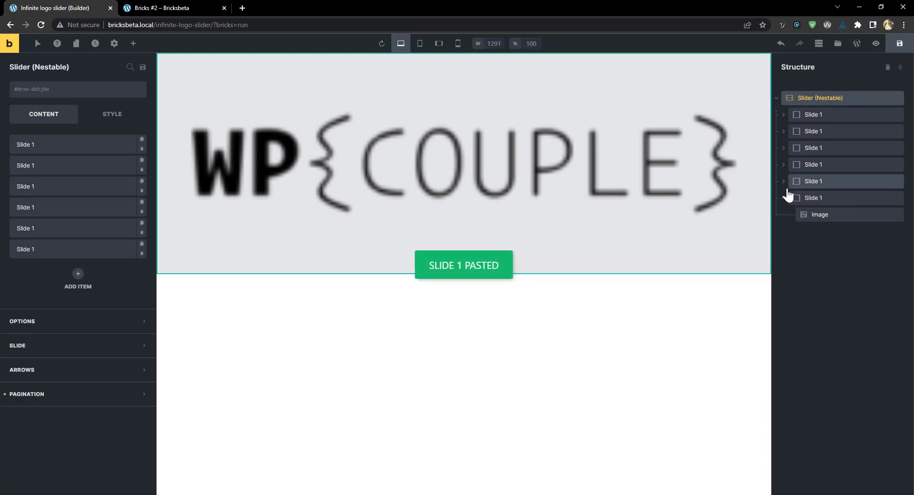
click(784, 199)
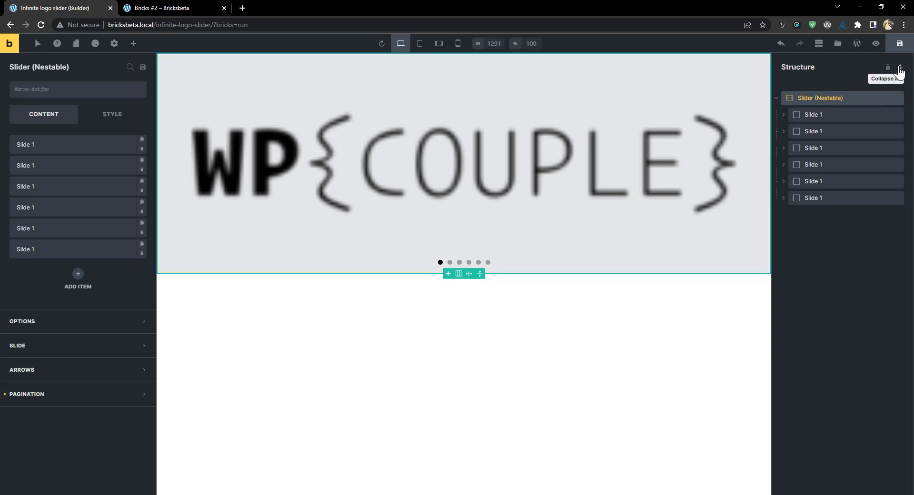
Swap the second and third slides' images to the WP Arena and PsmegTV logos
click(900, 67)
click(814, 132)
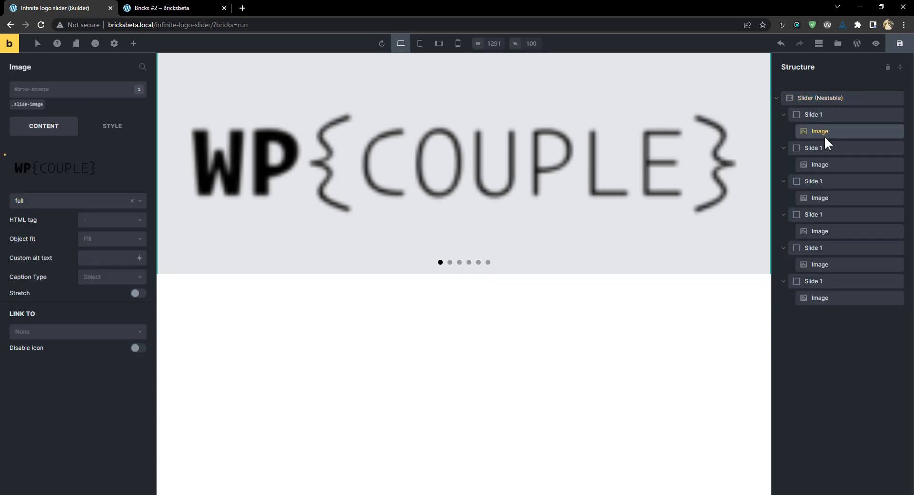
click(818, 166)
click(75, 167)
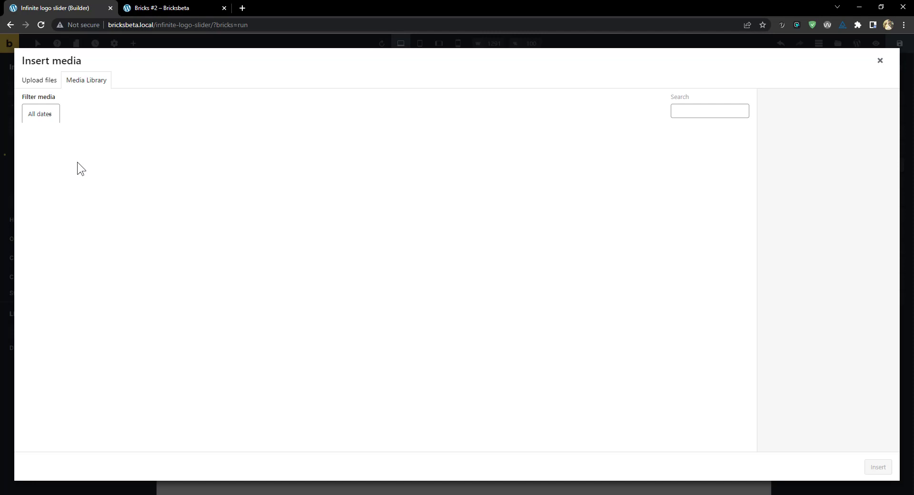
click(146, 172)
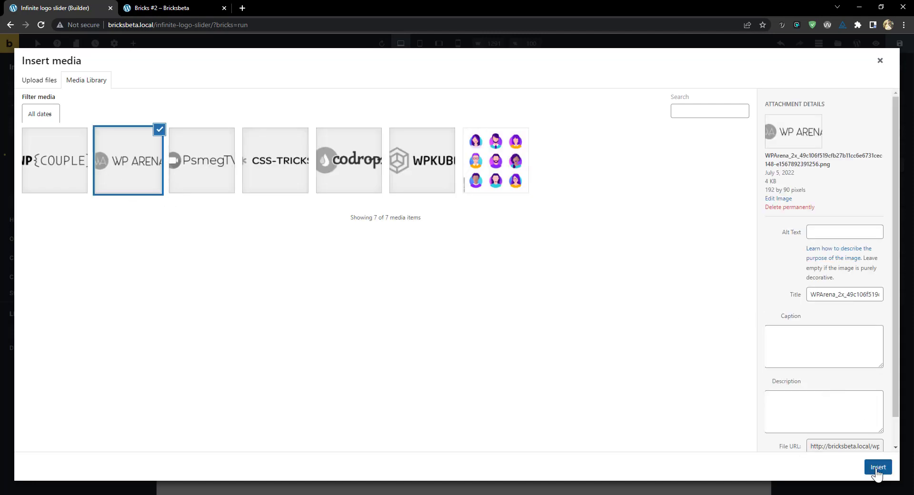
click(878, 468)
click(88, 173)
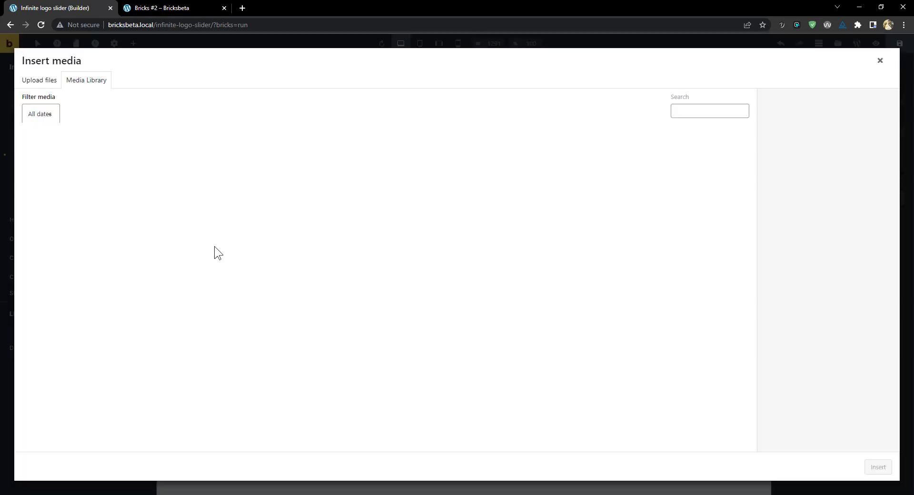
click(186, 180)
click(872, 469)
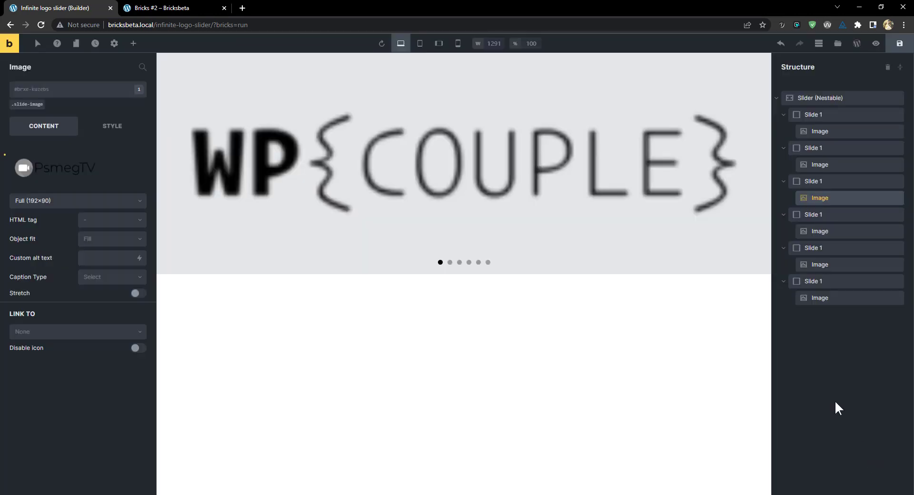
Swap the fourth, fifth and sixth slides' images to CSS-TRICKS, codrops and WPKUBE logos
click(827, 235)
click(87, 171)
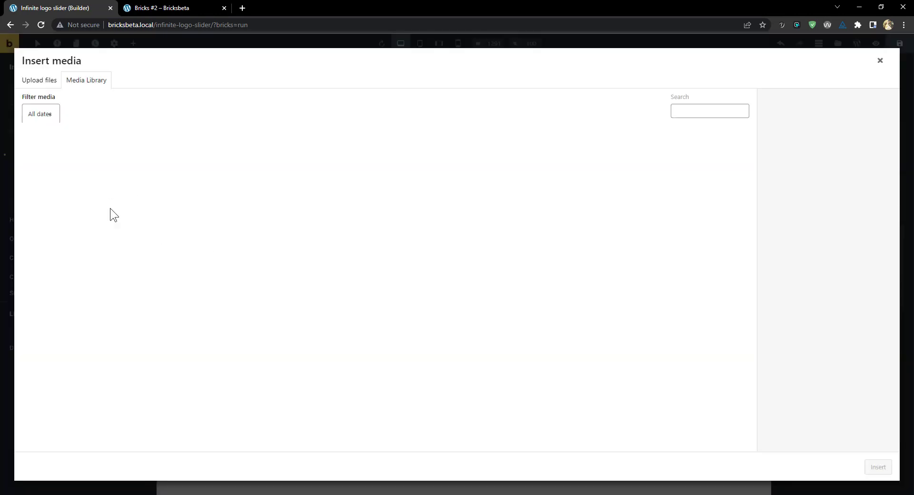
click(278, 178)
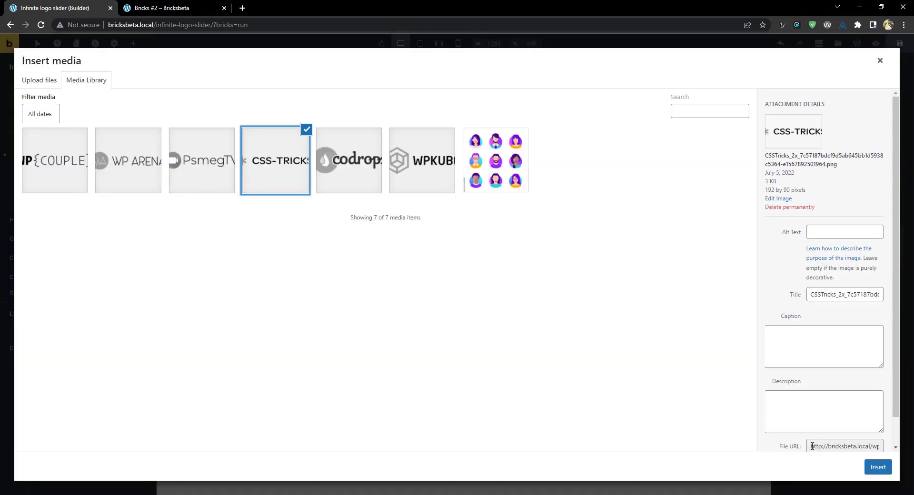
click(879, 467)
click(829, 264)
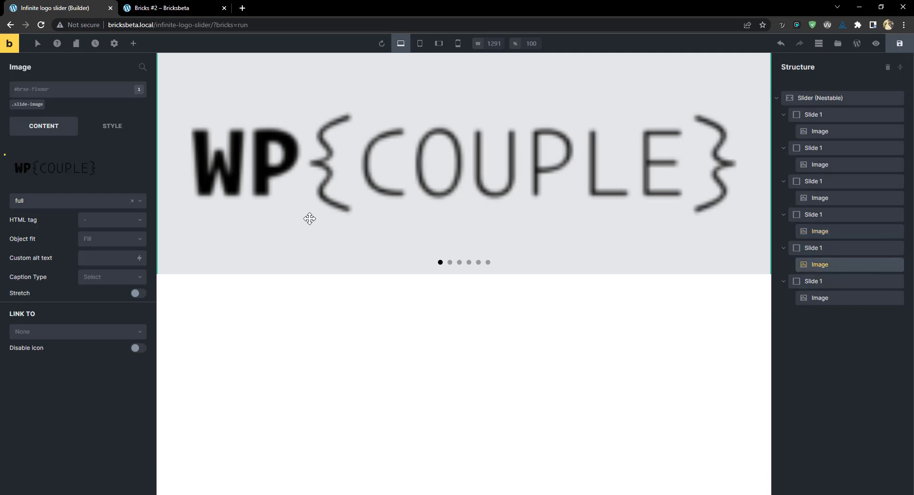
click(67, 169)
click(374, 185)
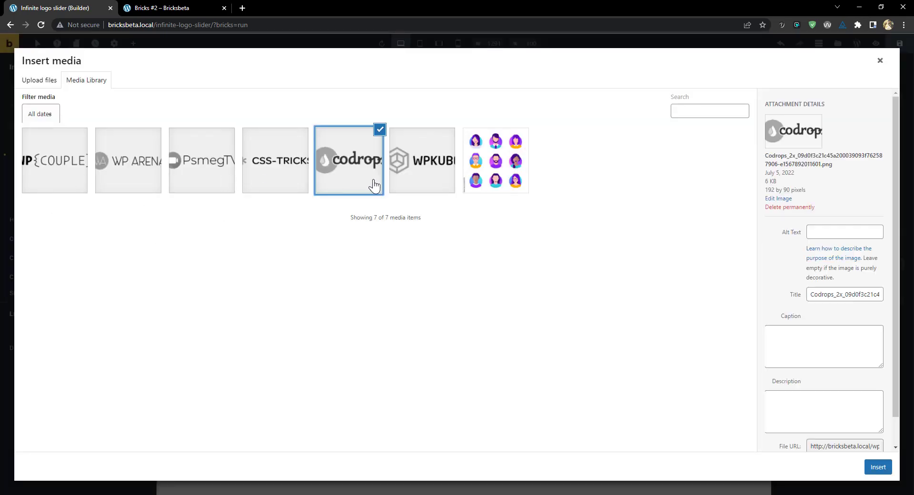
click(879, 467)
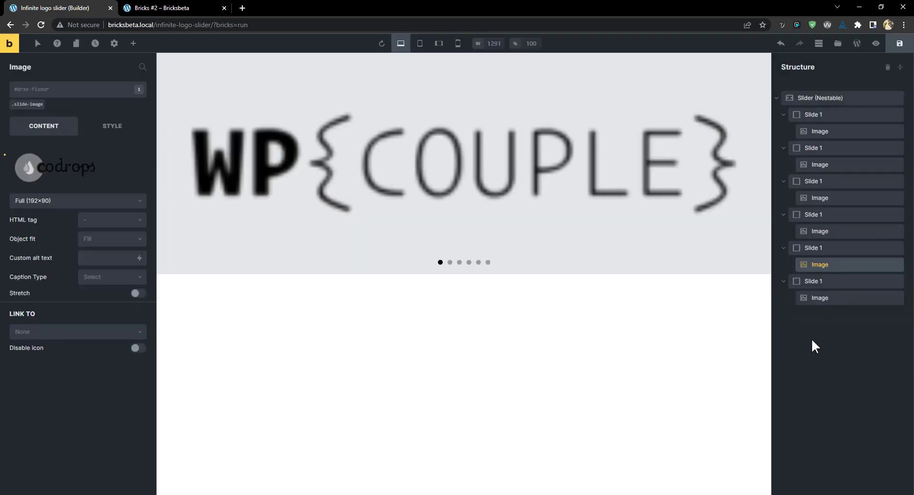
click(823, 299)
click(40, 170)
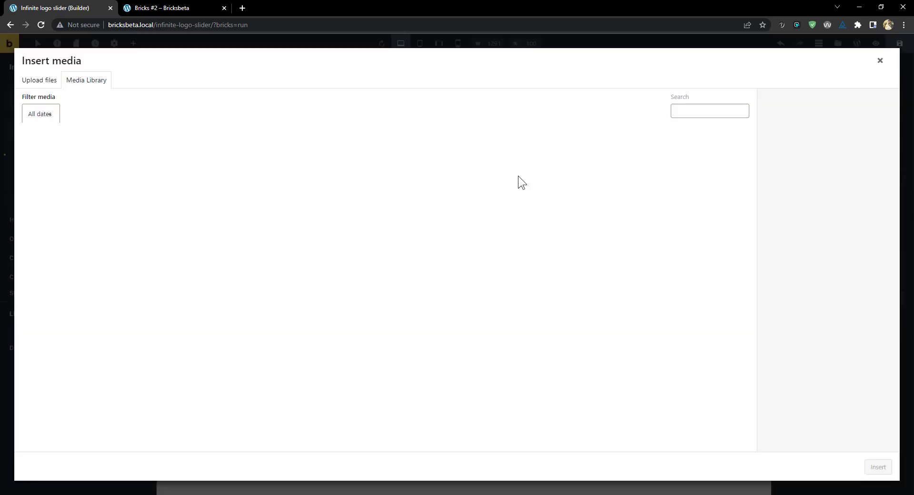
click(423, 169)
click(877, 467)
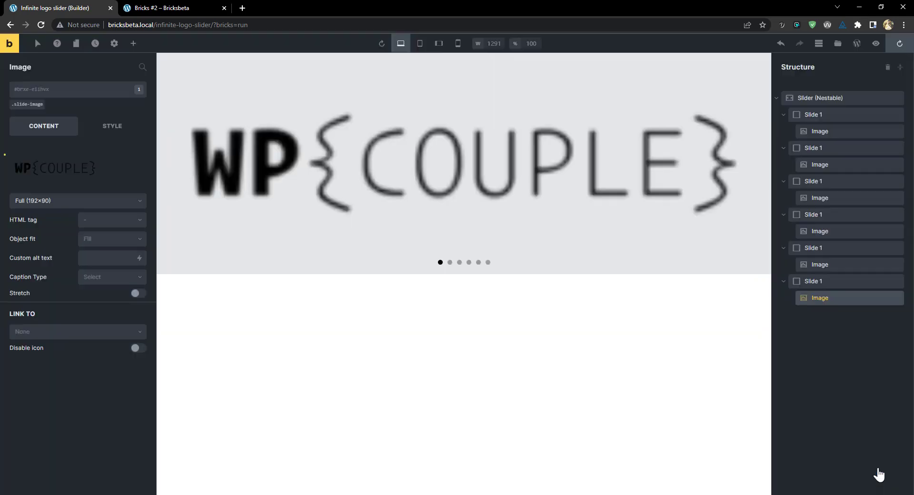
Set the slider's Items to show to 8 and its height unit to auto
click(817, 98)
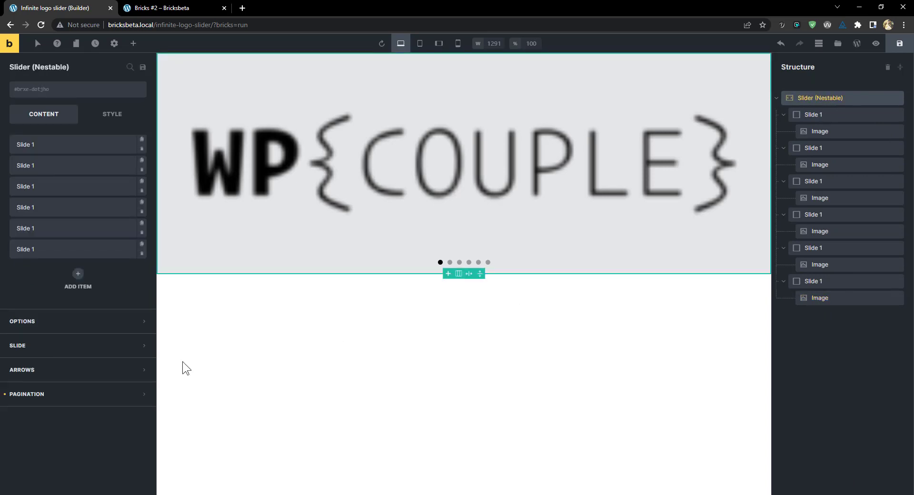
click(57, 323)
scroll(84, 363, down, 4)
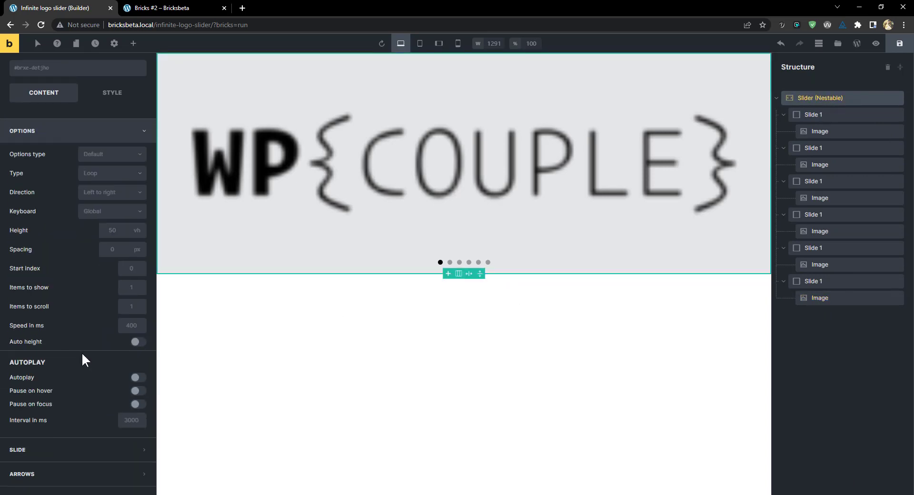
scroll(84, 361, up, 2)
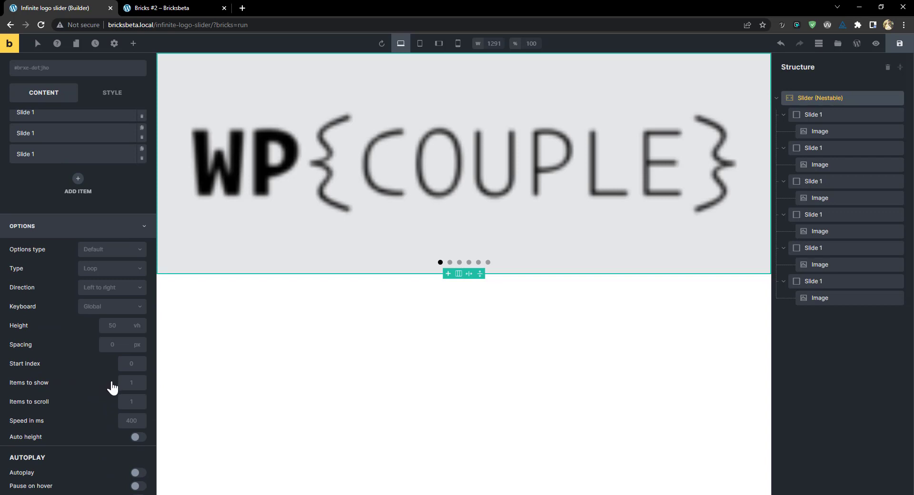
click(129, 384)
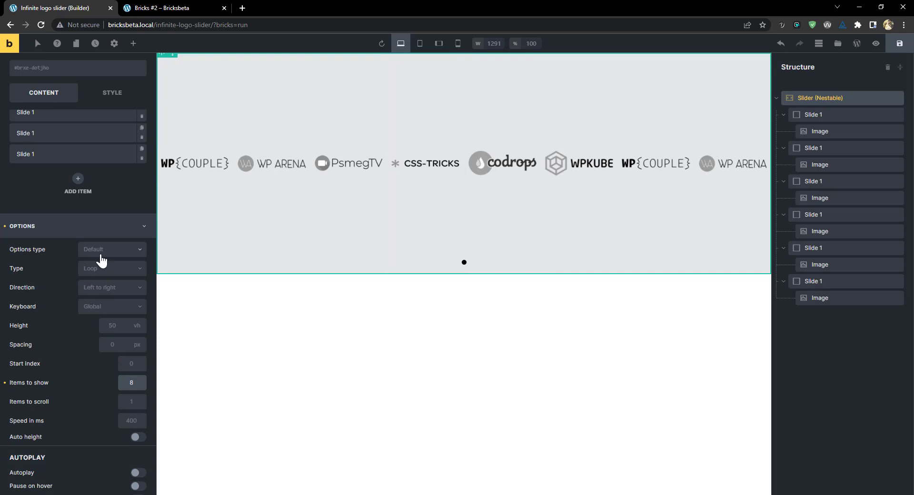
click(111, 322)
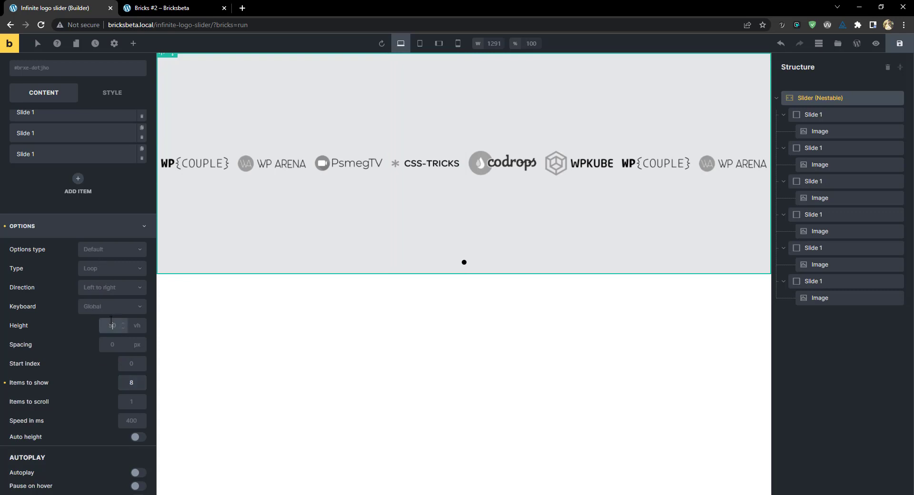
click(128, 327)
click(128, 398)
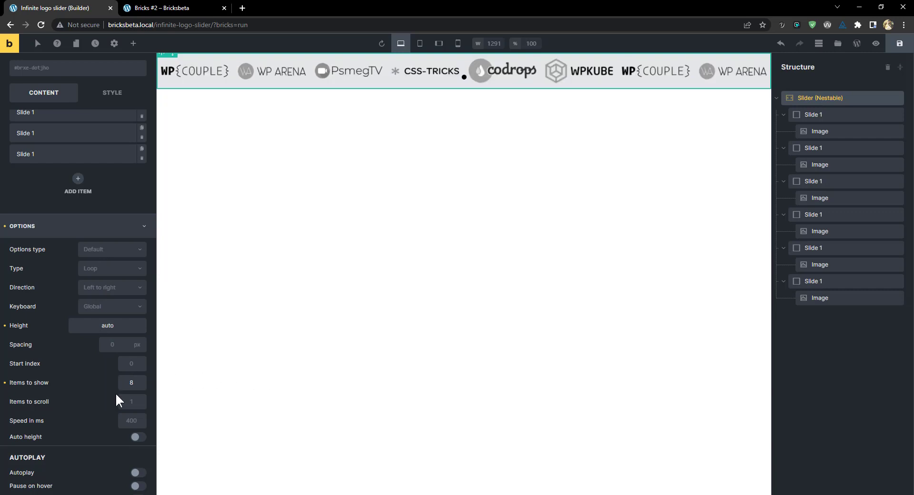
scroll(110, 394, down, 3)
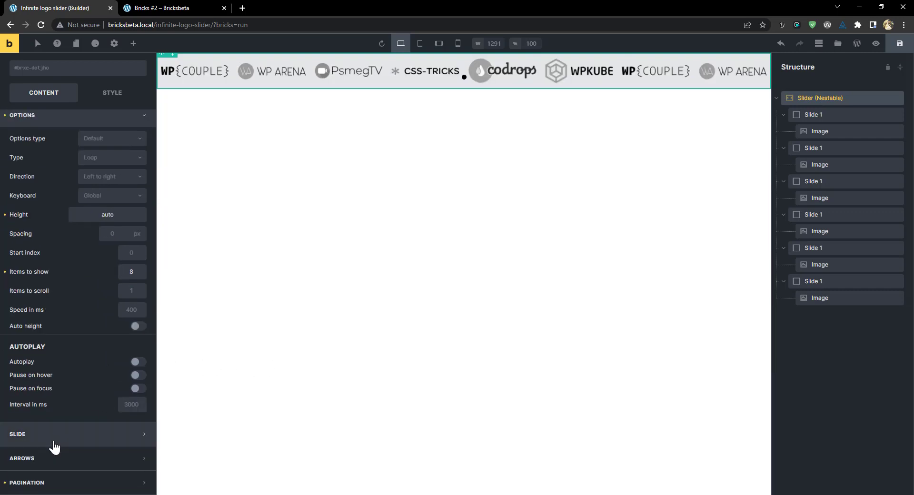
Give each slide padding of 20 top, 20 bottom, 10 right and 10 left
click(54, 435)
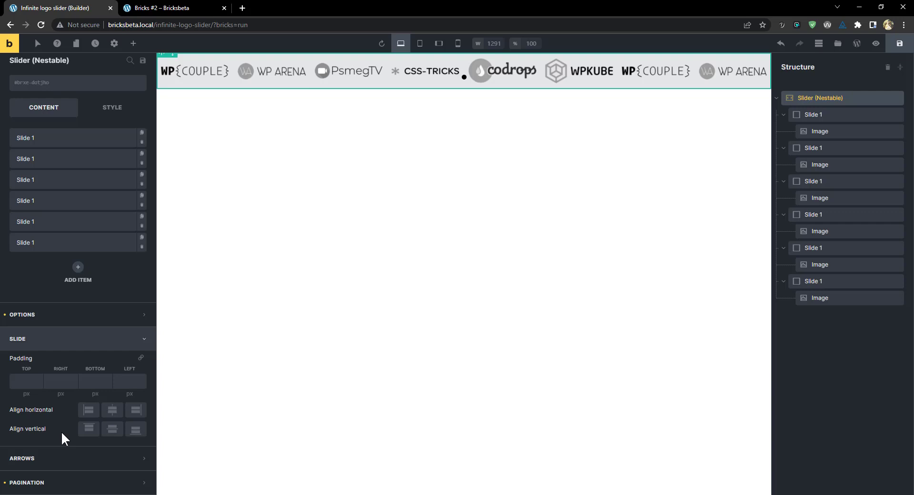
click(18, 381)
text(20)
click(95, 382)
text(2)
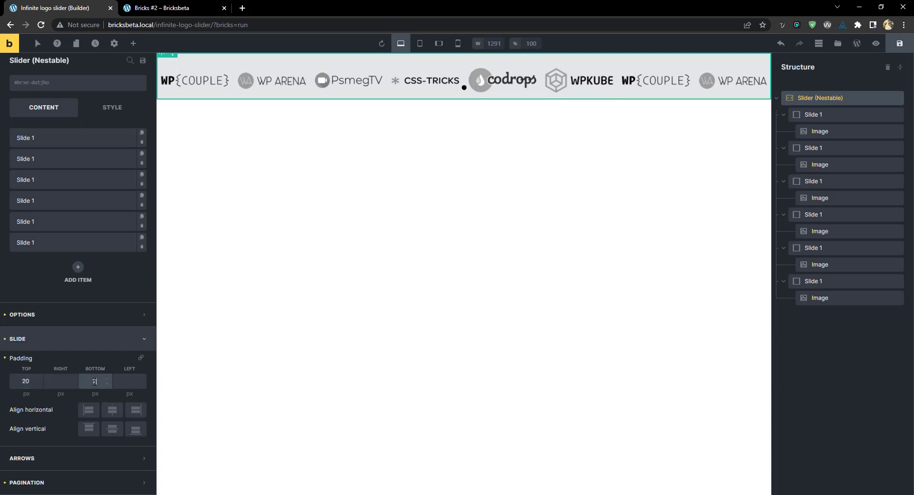
text(0)
click(60, 381)
text(10)
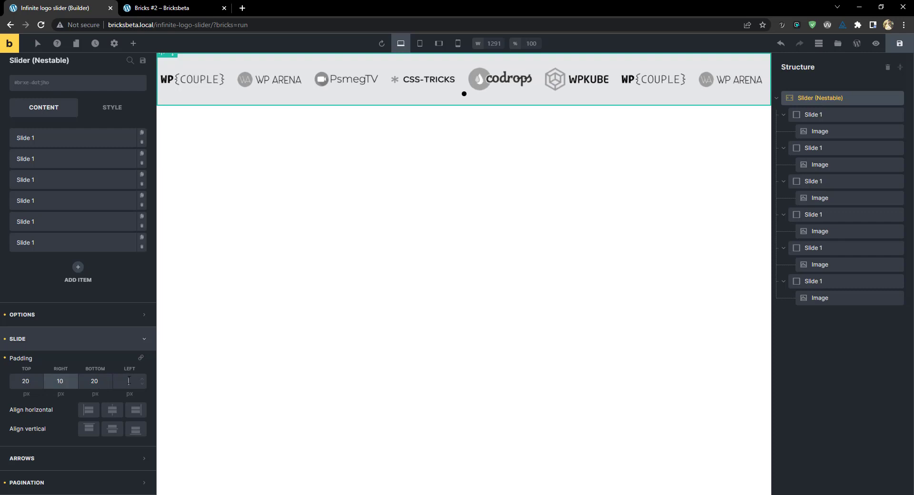
click(129, 381)
text(10)
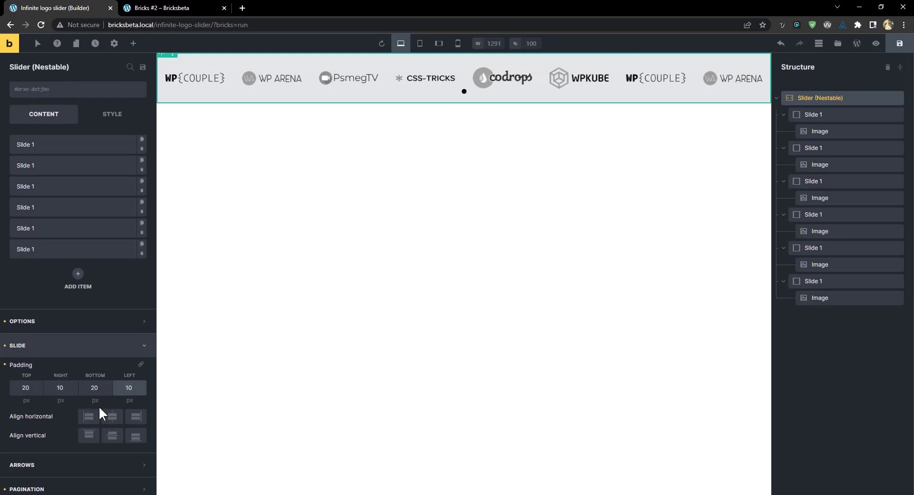
click(57, 318)
scroll(81, 381, down, 3)
scroll(82, 387, down, 2)
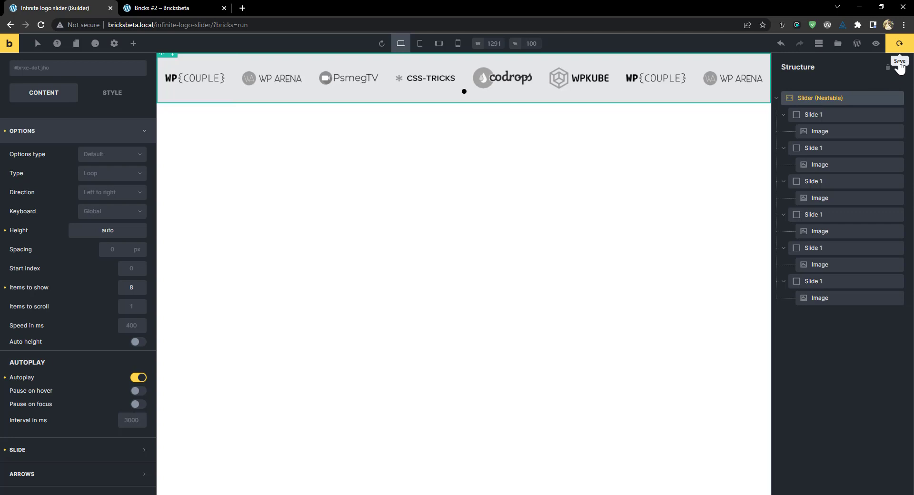
View the saved slider page on the live frontend
click(879, 48)
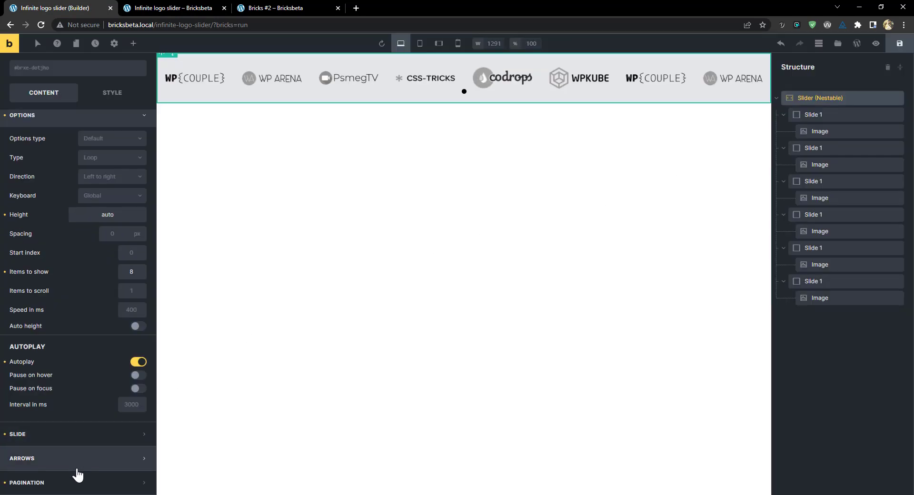
Switch the slider's pagination Show off so no dot appears, then return to the editor
click(77, 476)
scroll(81, 462, down, 1)
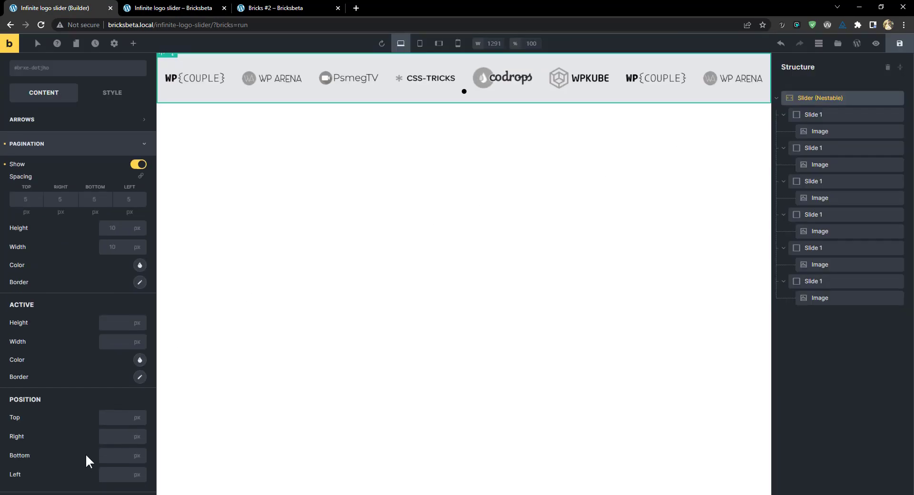
click(138, 164)
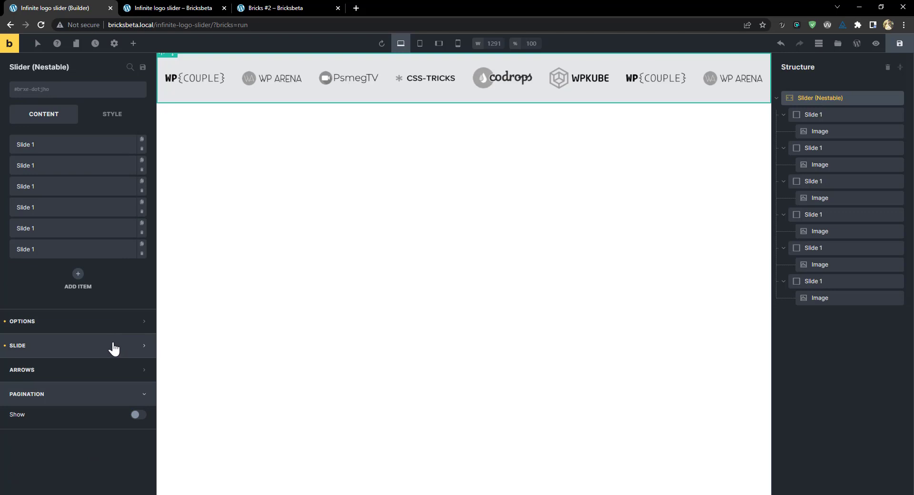
click(86, 324)
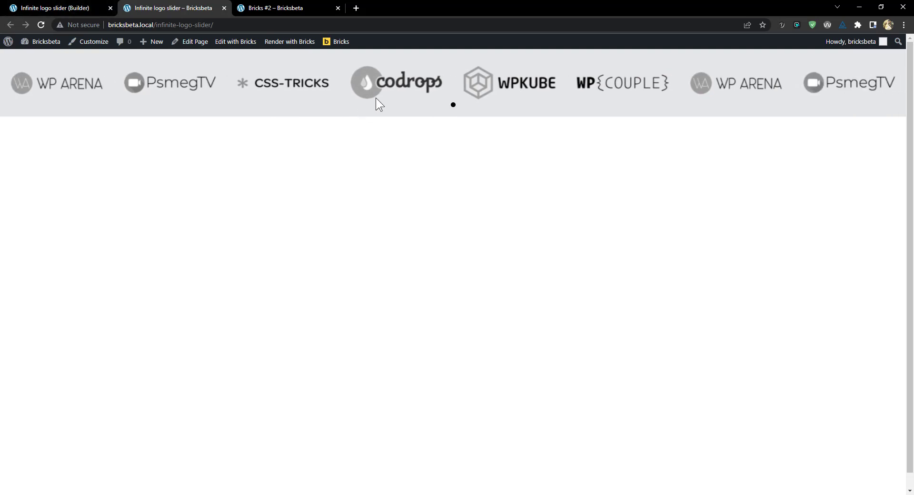
click(67, 7)
scroll(133, 279, down, 3)
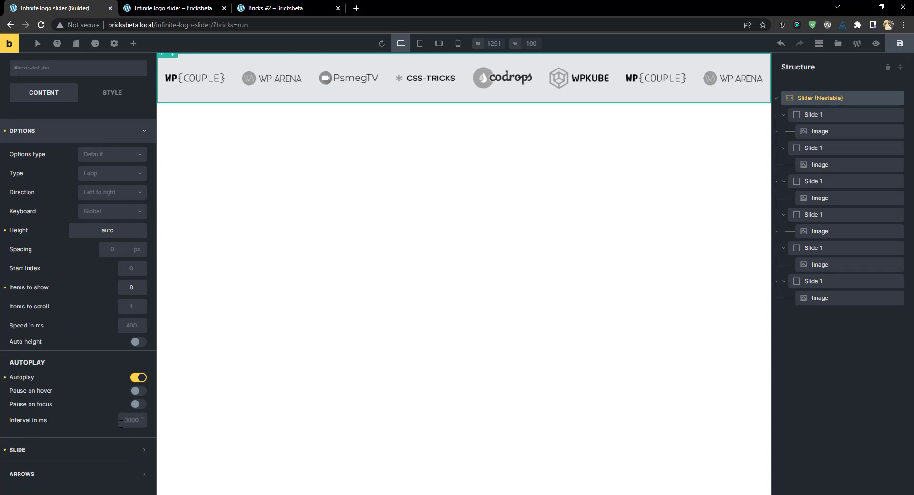
Set the autoplay interval to 0 and preview the 6000 ms slider on the reloaded live page
click(127, 421)
text(000)
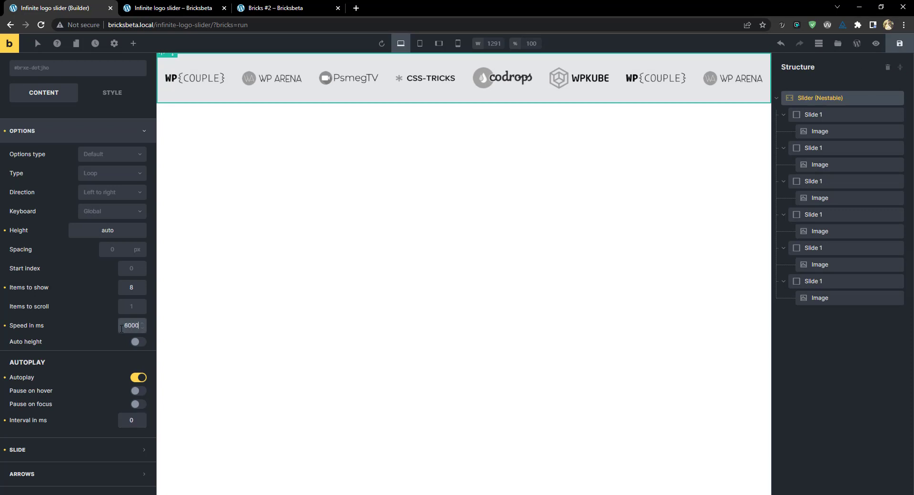
click(173, 7)
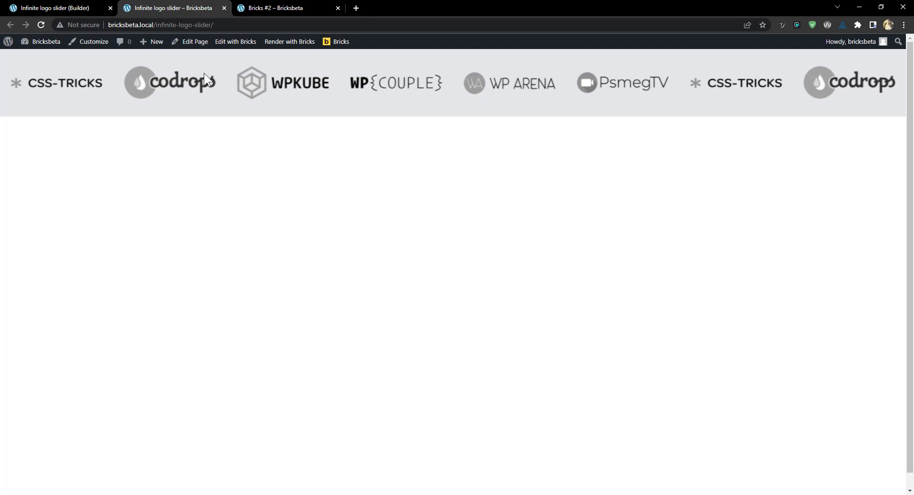
click(79, 5)
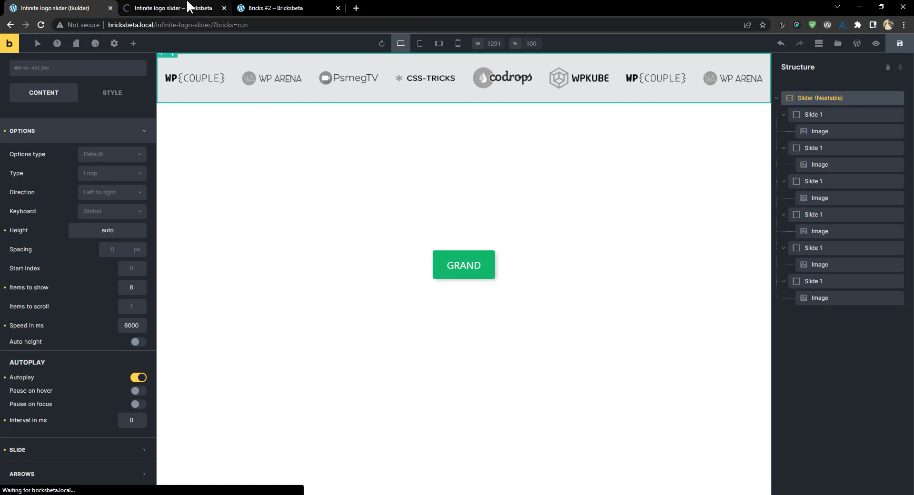
click(187, 7)
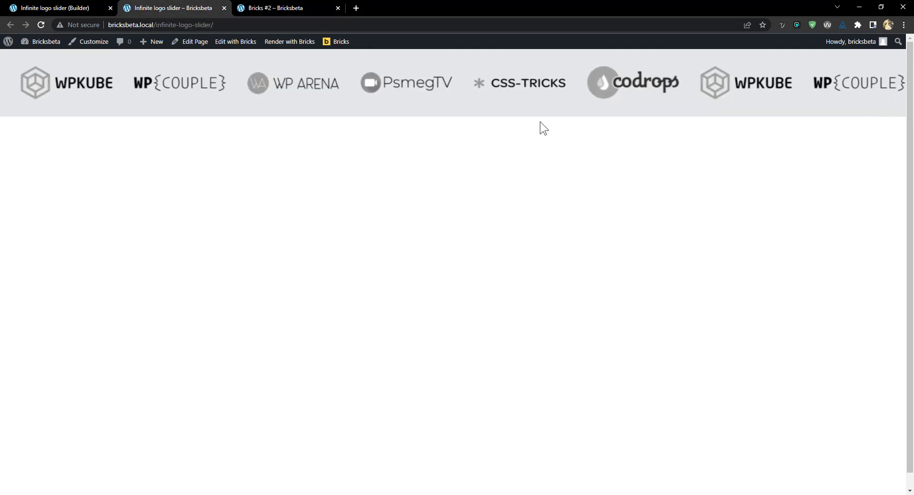
Open DevTools on the live page, inspect the codrops logo, and enlarge the panel
right_click(559, 111)
key(Escape)
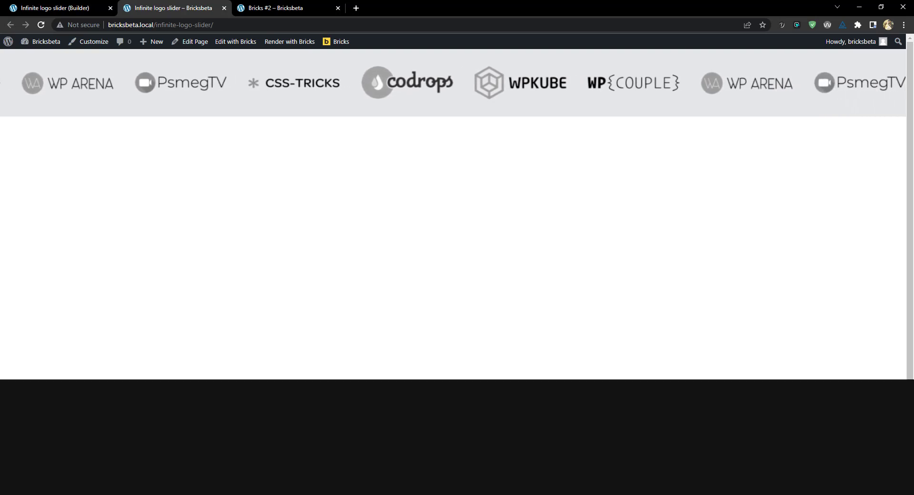
click(8, 386)
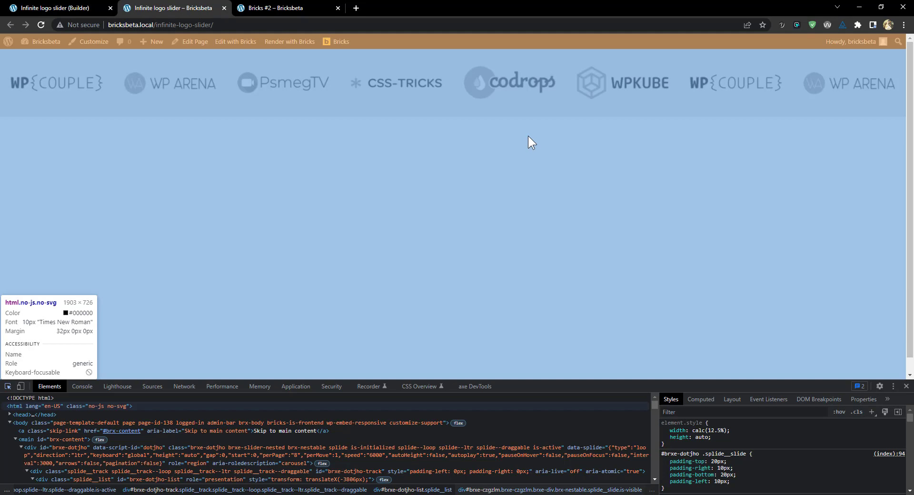
click(548, 102)
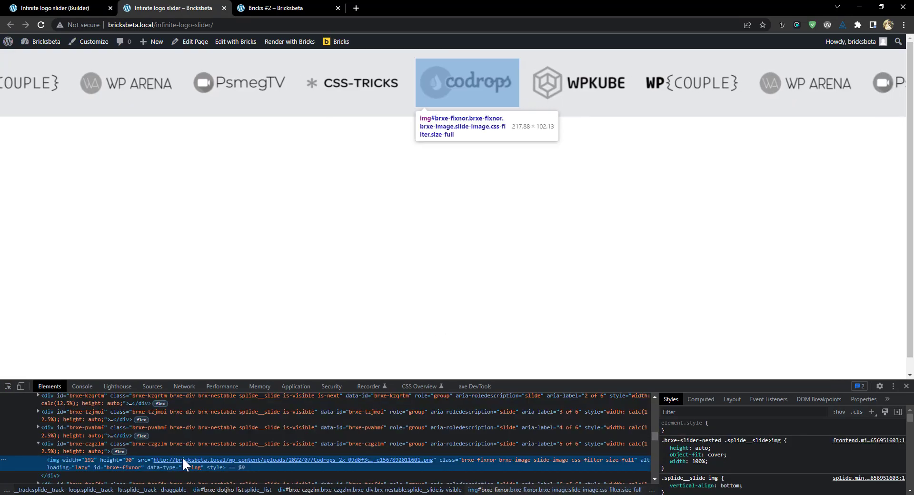
click(261, 446)
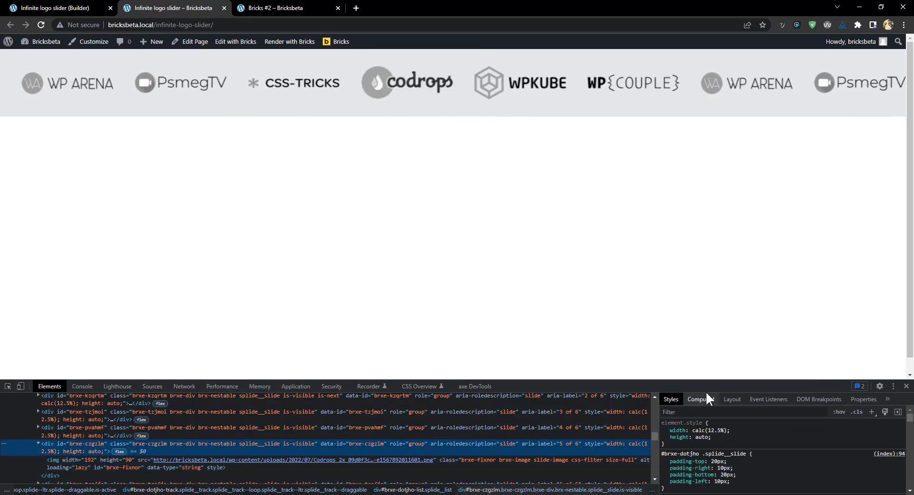
drag(710, 381, 695, 242)
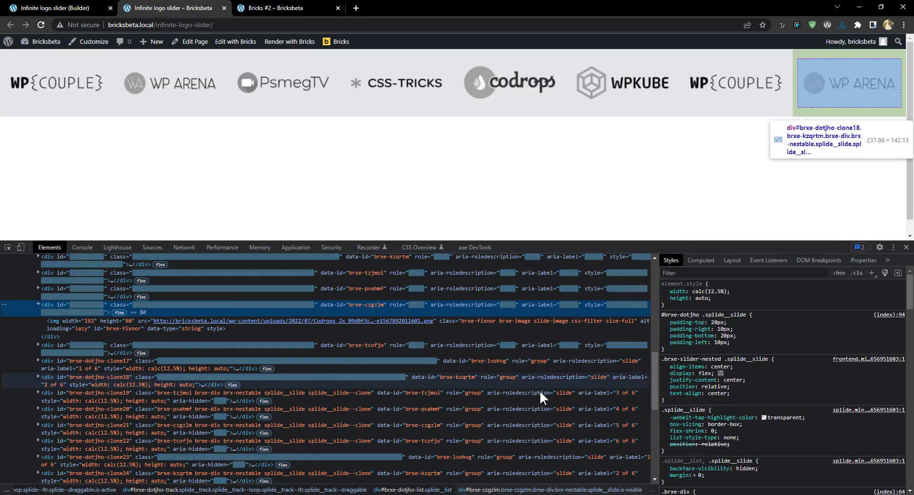
Select div.splide__list and expand its transition: transform 6000ms cubic-bezier(0.25, 1, 0.5, 1)
key(Left)
key(Up)
key(Up)
scroll(130, 353, up, 4)
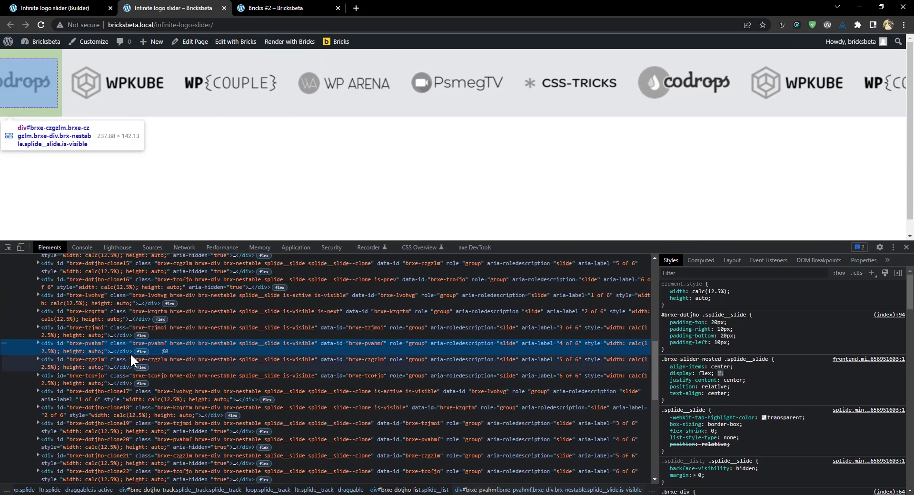
scroll(225, 381, up, 3)
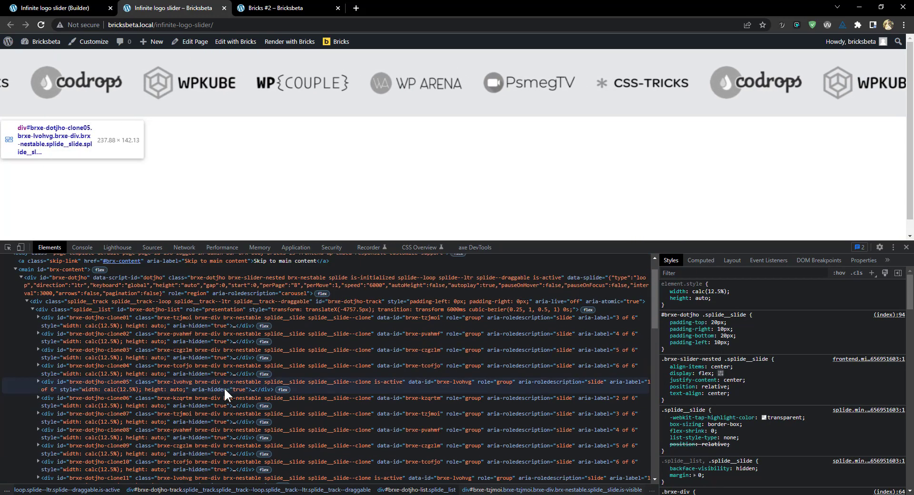
click(102, 310)
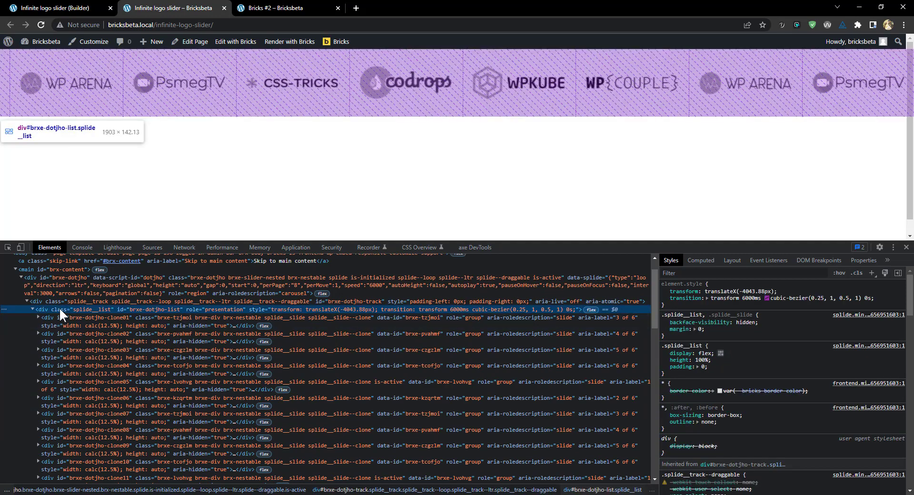
click(32, 309)
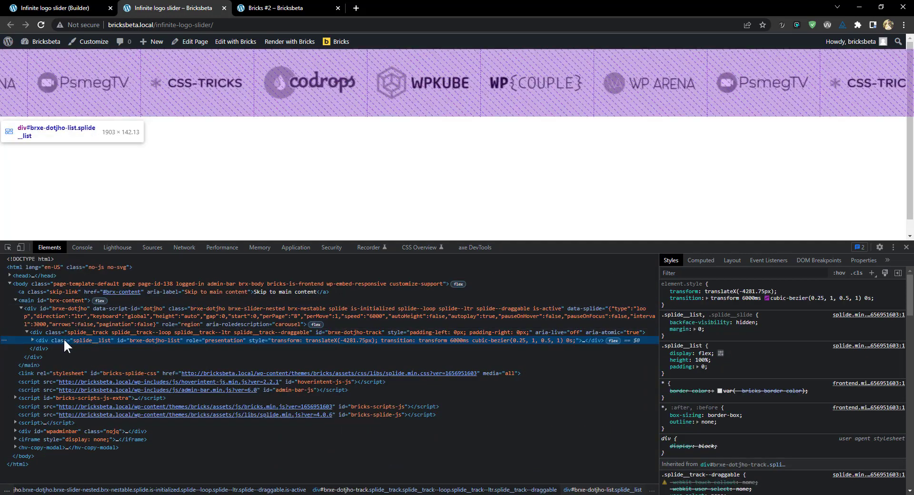
click(32, 338)
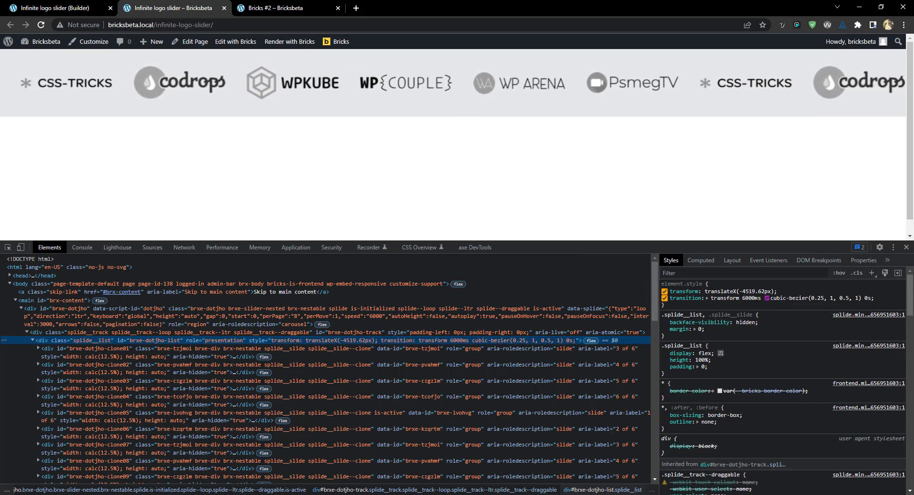
click(707, 299)
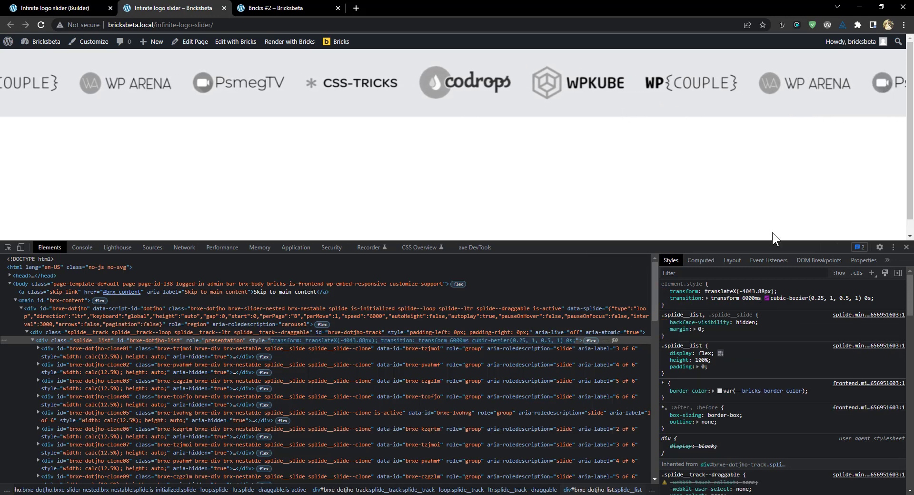
Add transition-timing-function: linear !important to the .splide__list, .splide__slide rule
click(119, 340)
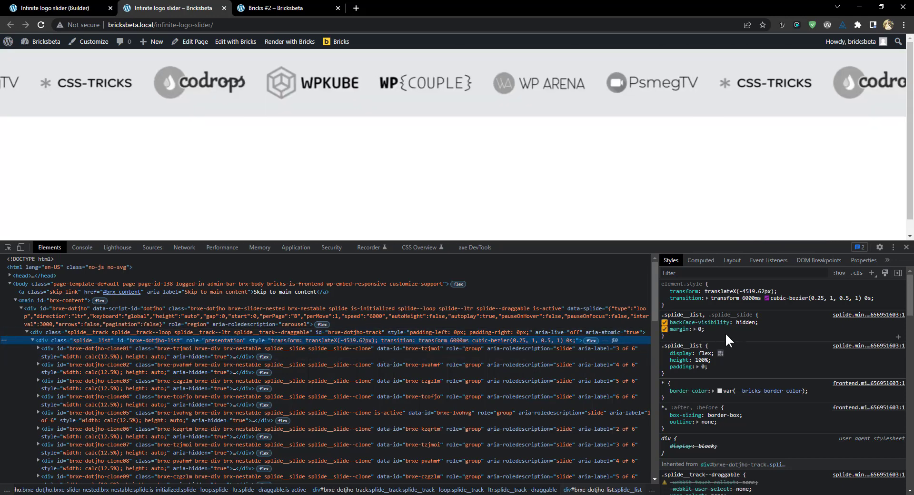
click(725, 336)
text(transi)
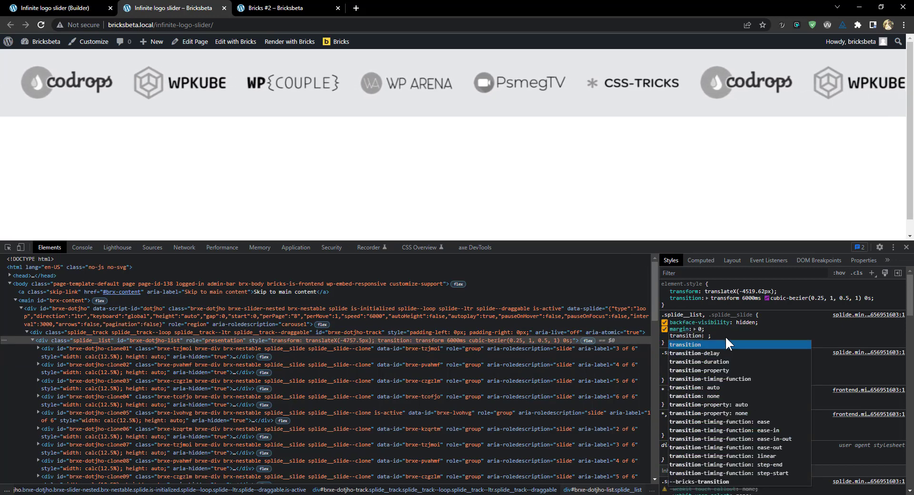
text(tion-ti)
key(Tab)
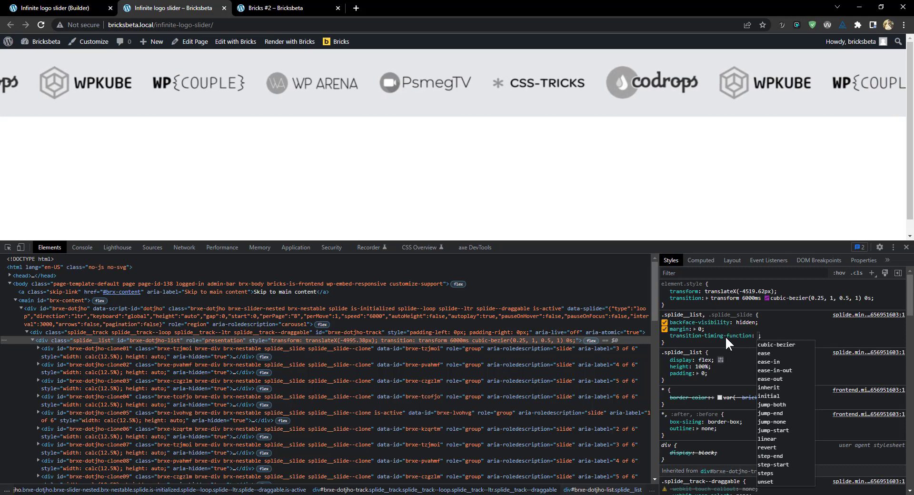
text(linear)
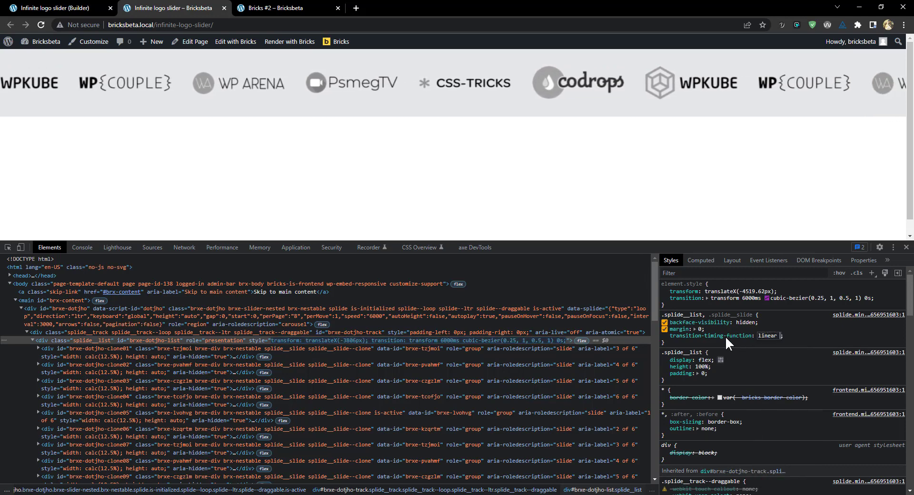
text( !imp)
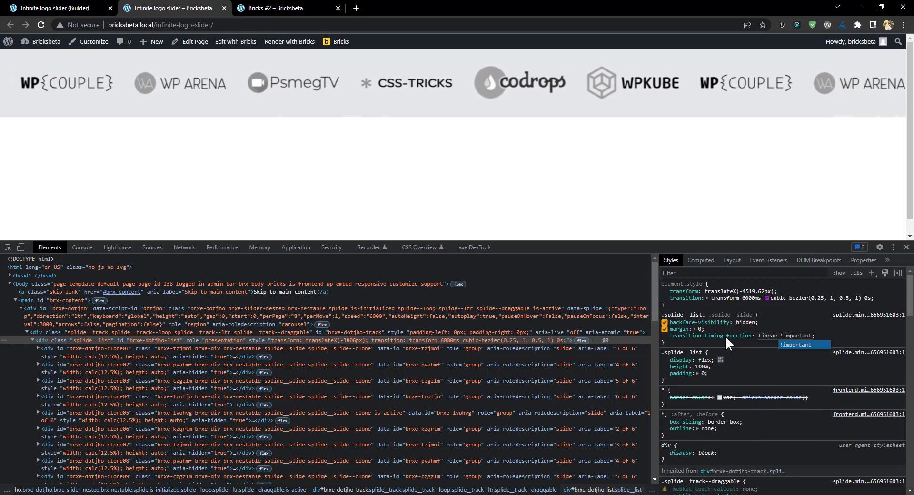
key(Return)
key(Escape)
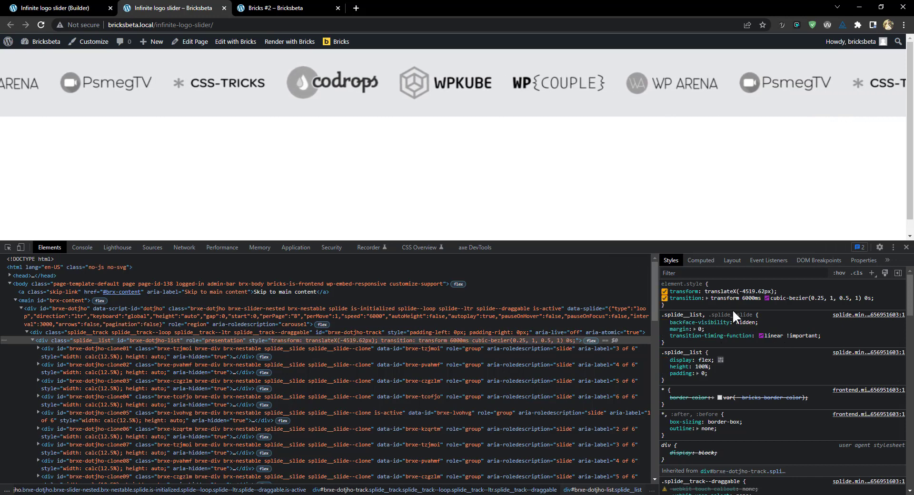
Copy the timing-function declaration and the rule's selector from DevTools
right_click(732, 336)
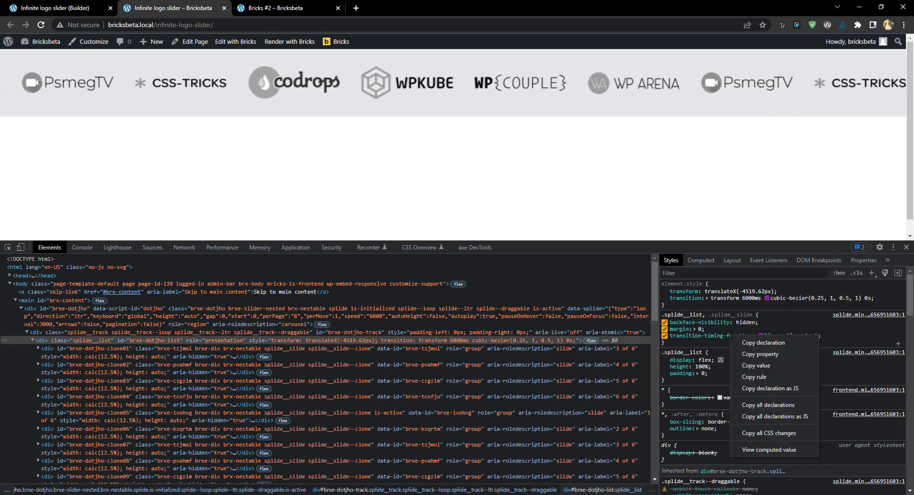
click(767, 343)
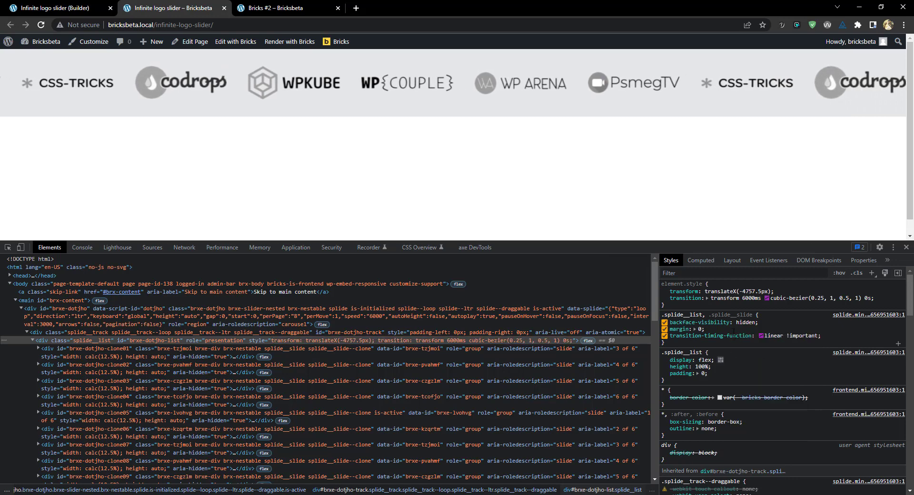
right_click(738, 315)
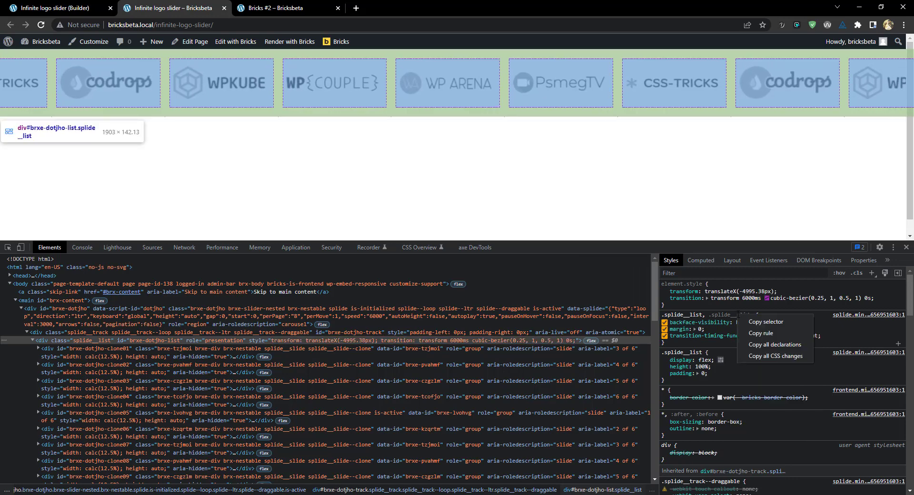
click(762, 321)
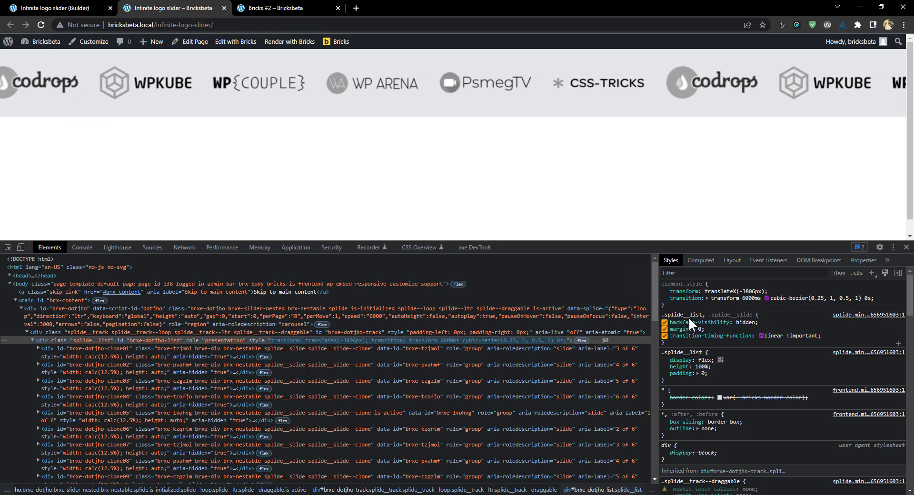
Close DevTools on the live page and return to the builder tab
click(78, 7)
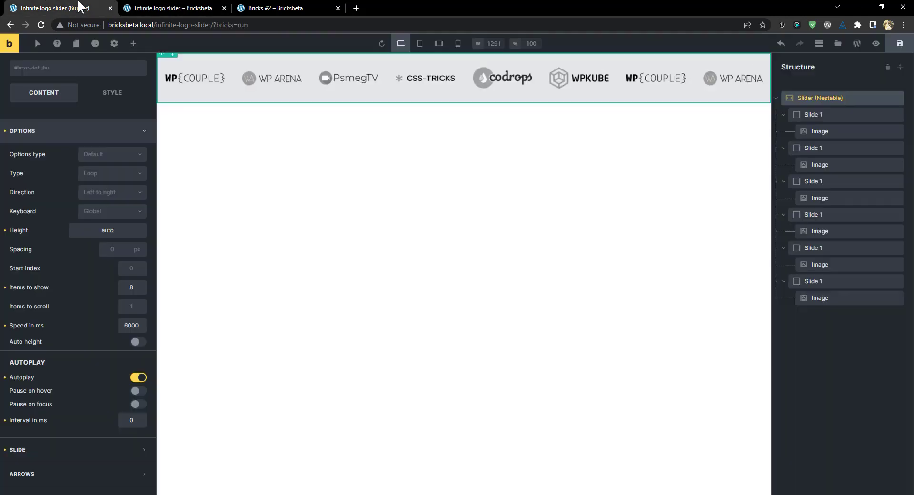
click(191, 8)
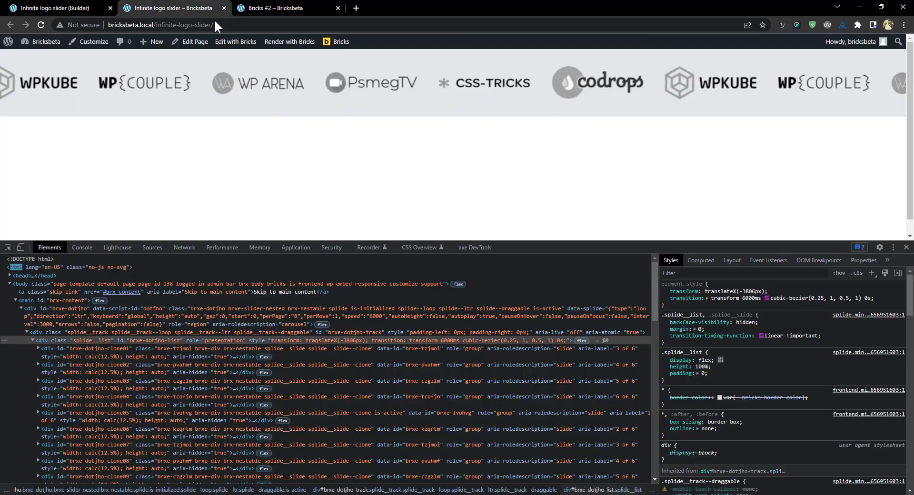
click(908, 241)
click(77, 7)
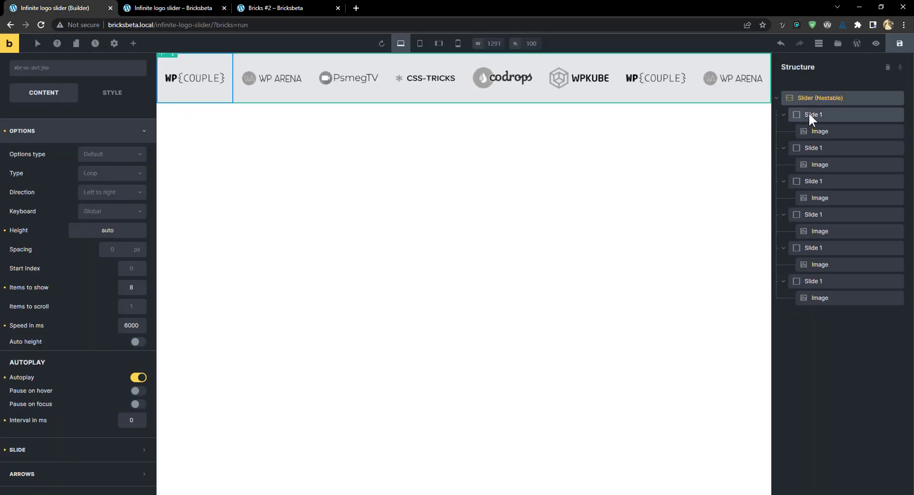
Open the Slider (Nestable) Style > CSS settings and begin typing in Custom CSS
click(777, 99)
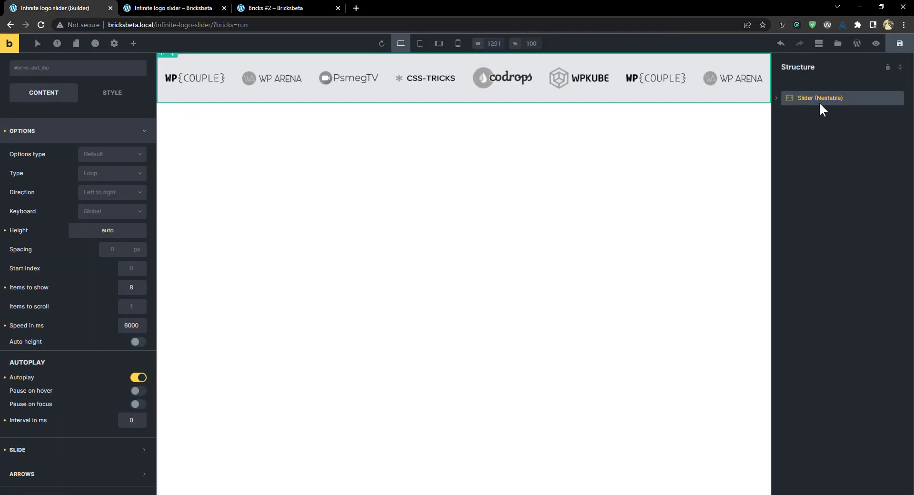
click(106, 98)
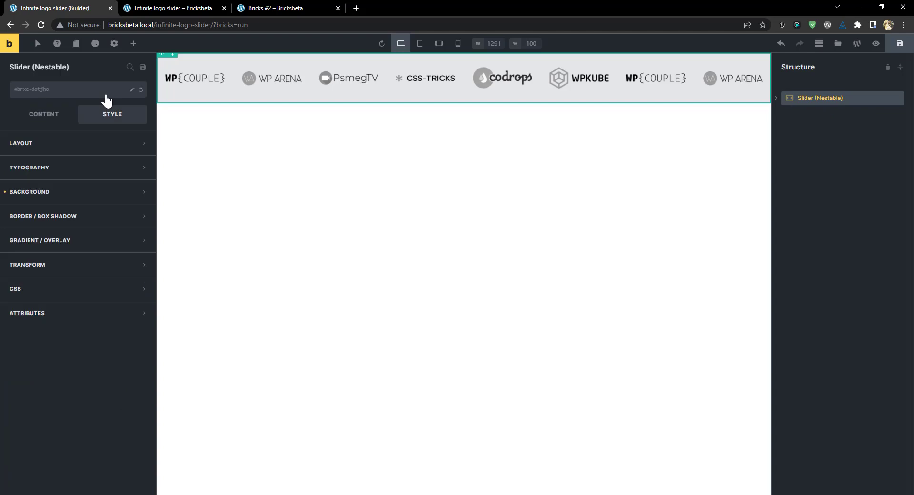
click(57, 299)
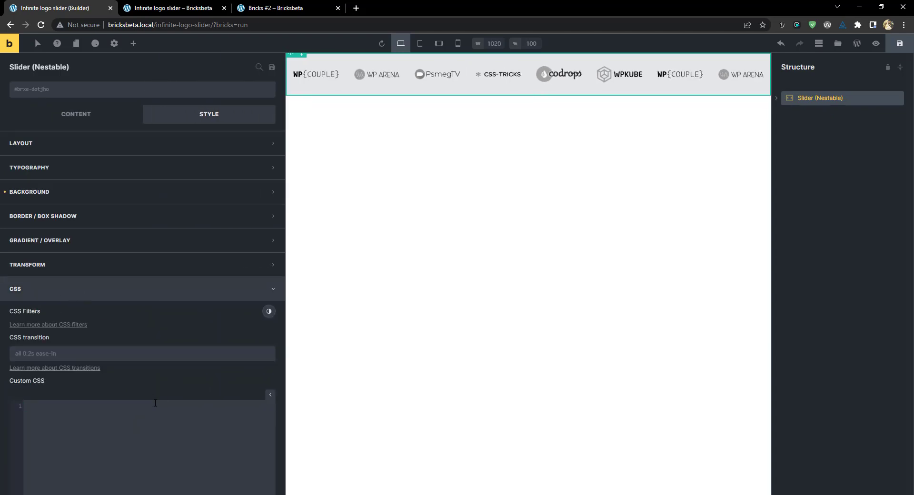
scroll(157, 404, down, 3)
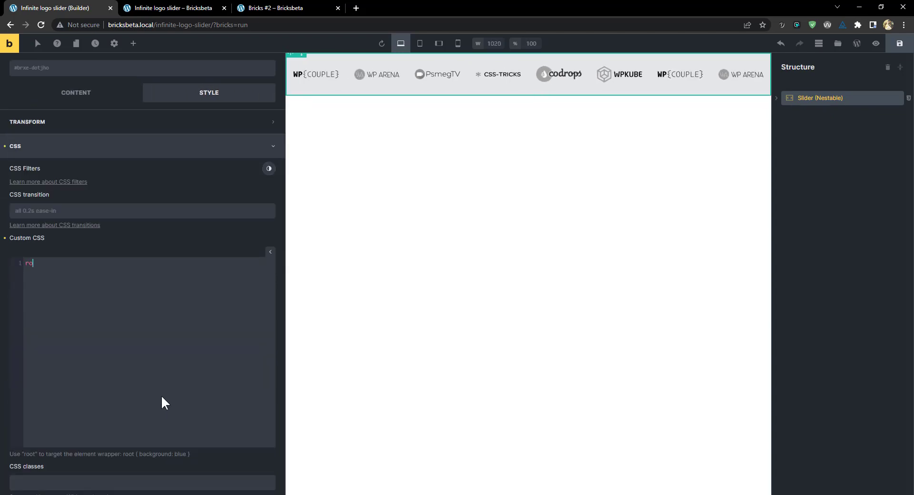
text(t)
Collapse the six slides' image children in the structure and finish the empty root{} rule
click(198, 8)
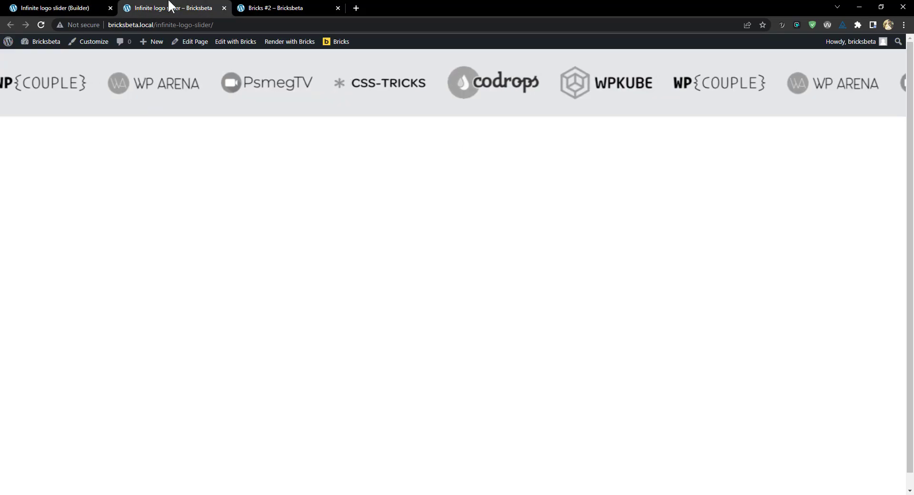
click(95, 8)
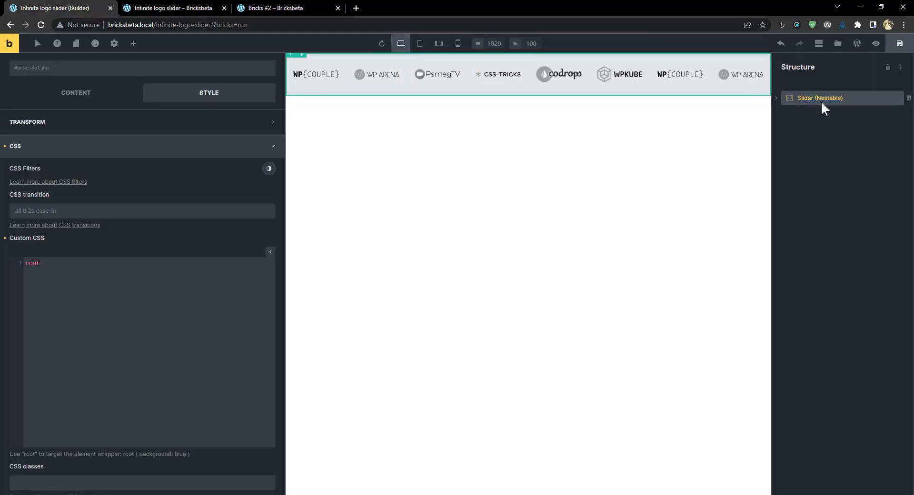
click(777, 98)
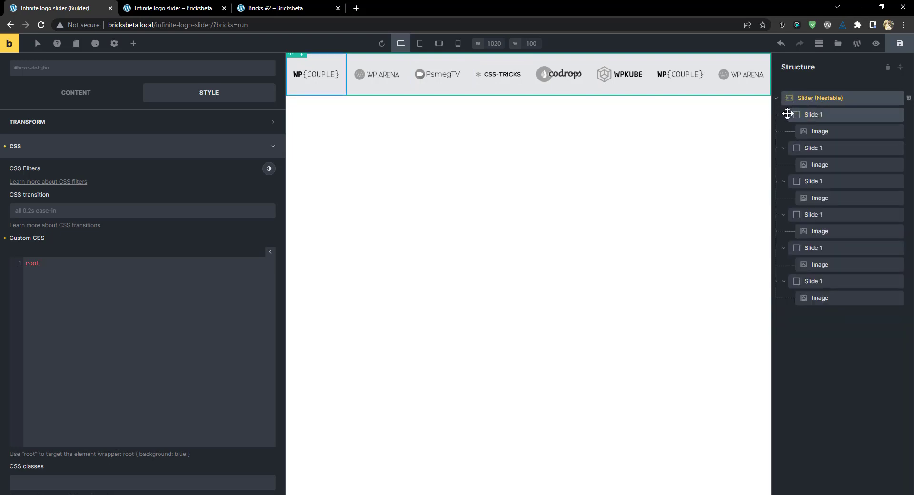
click(784, 115)
click(784, 132)
click(784, 148)
click(784, 165)
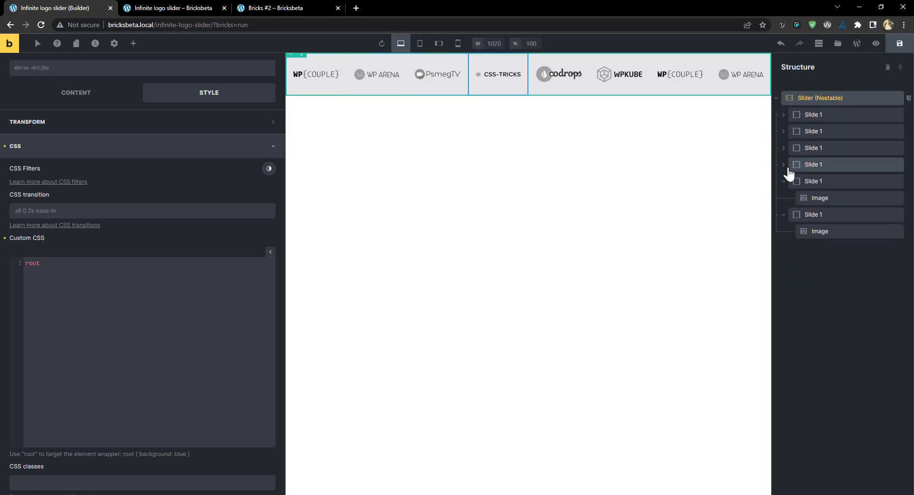
click(784, 181)
click(784, 198)
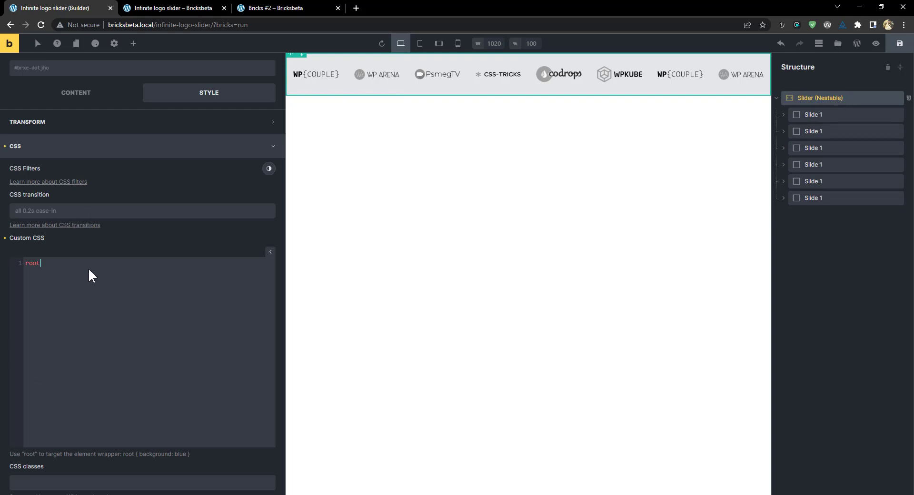
text({})
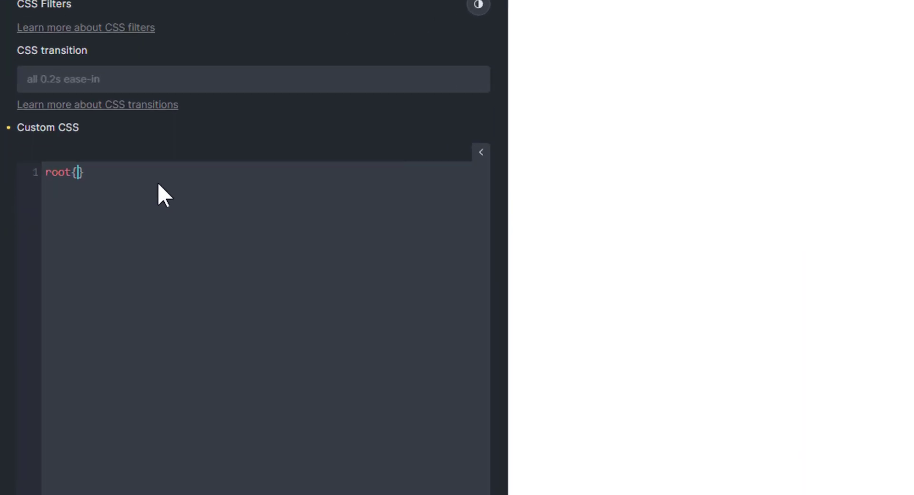
Paste 'transition-timing-function: linear !important;' inside root{} and reload the live page
key(Left)
key(Return)
key(Return)
key(Return)
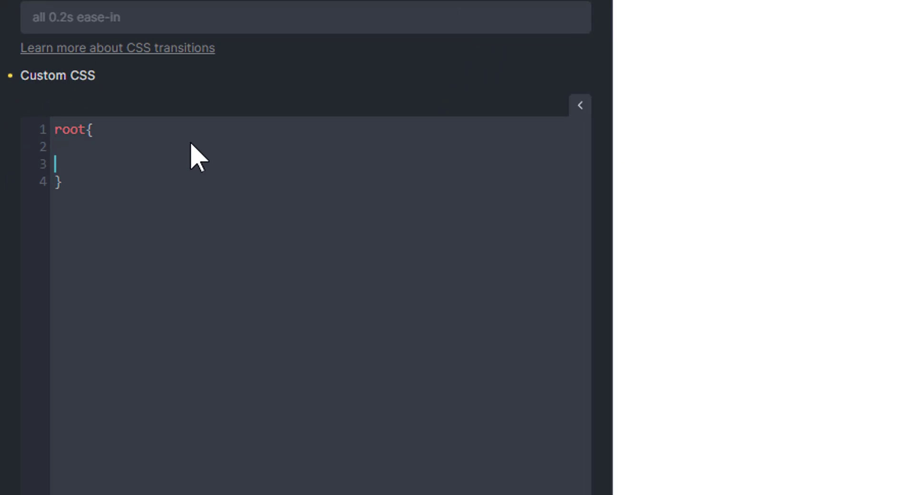
key(super+v)
click(191, 310)
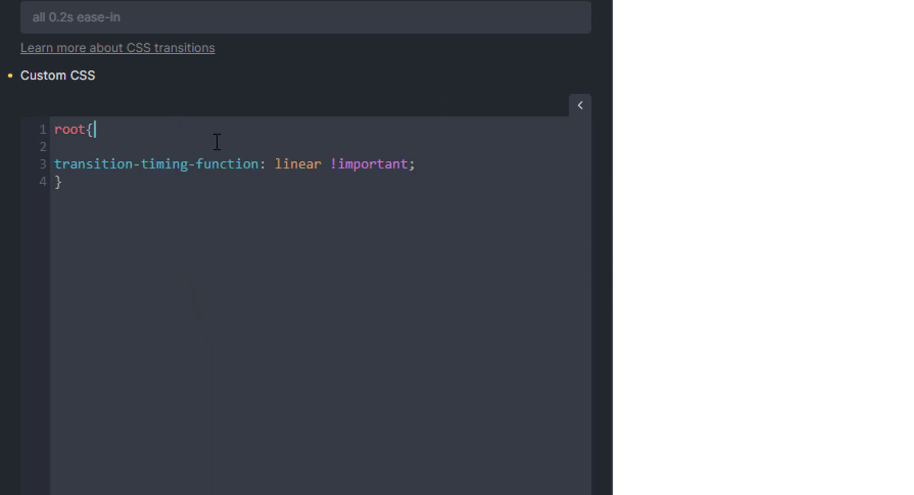
key(Delete)
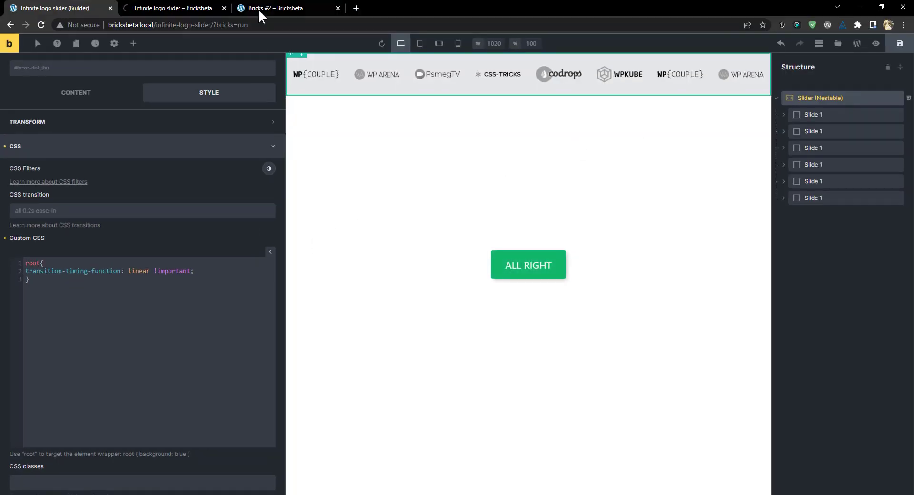
click(174, 5)
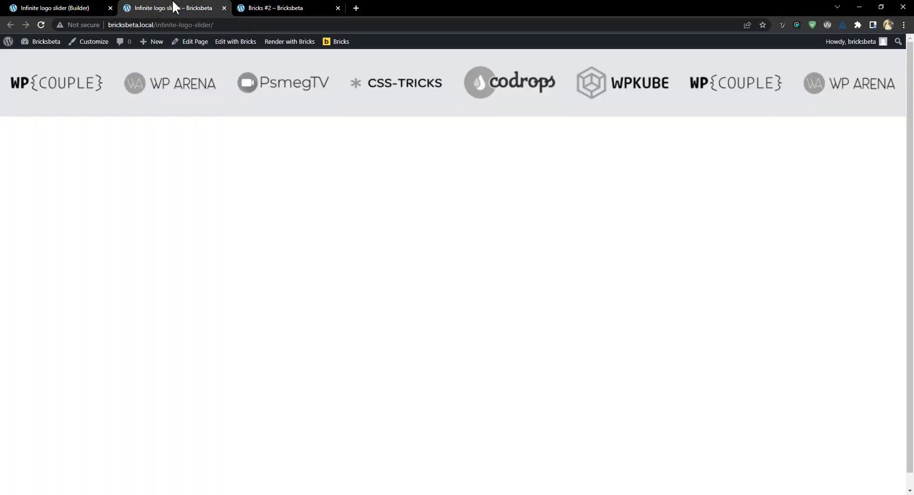
click(41, 25)
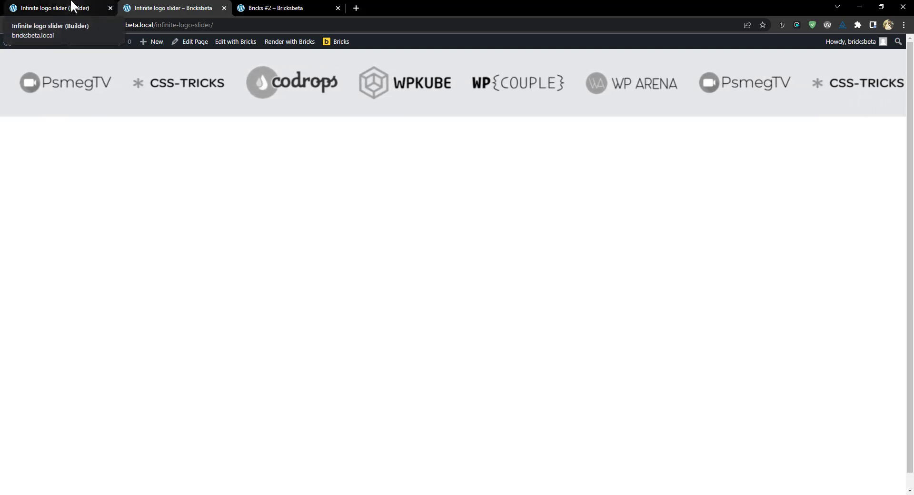
Change the selector to root :where(.splide__list, .splide__slide) and check the live page
click(72, 5)
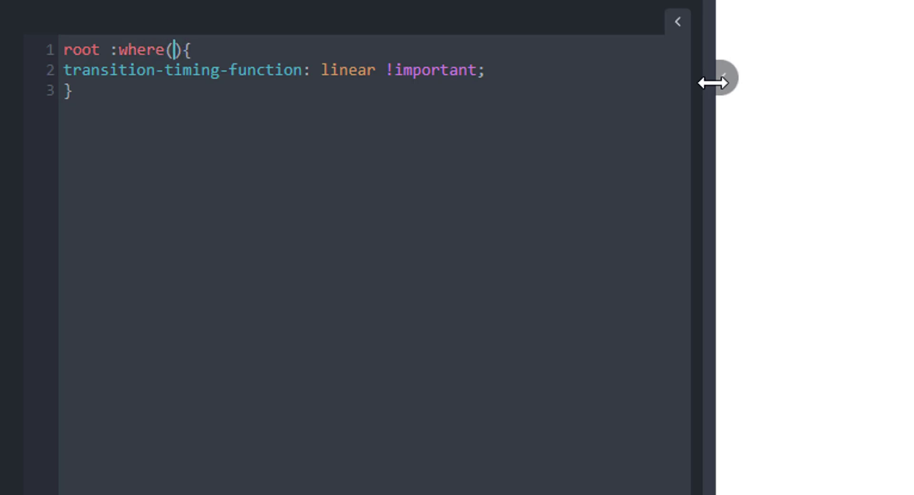
key(super+v)
click(369, 162)
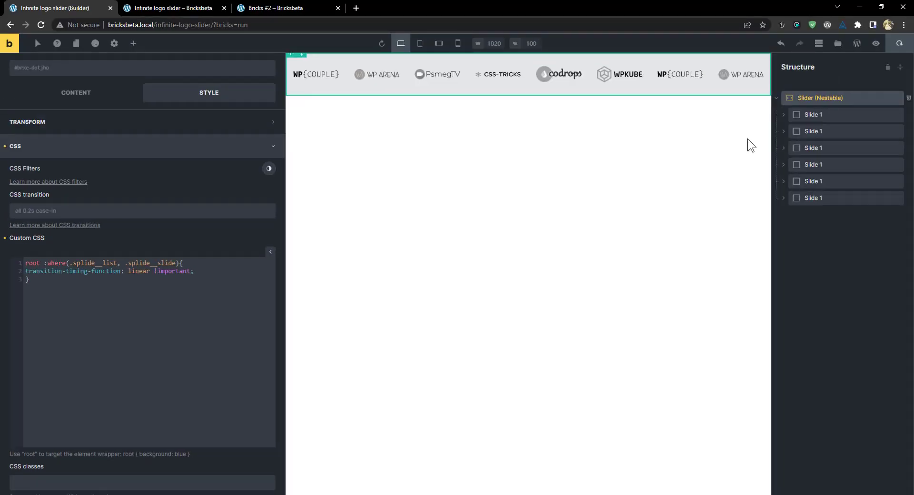
click(179, 9)
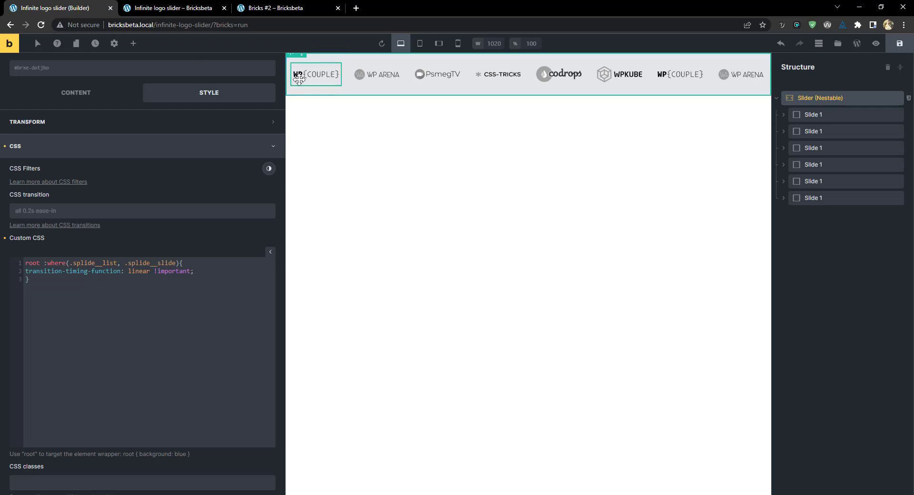
Give the .slide-image class a 150 px max width under Style > Layout
click(299, 78)
click(37, 83)
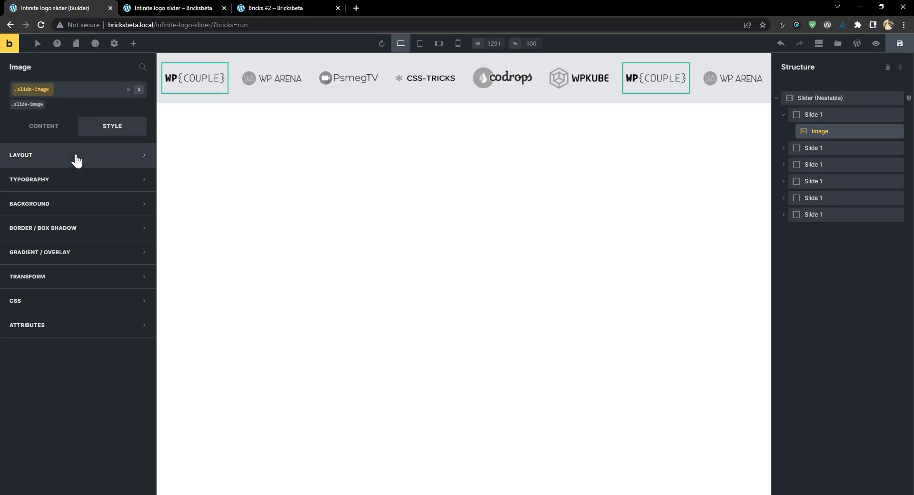
click(76, 157)
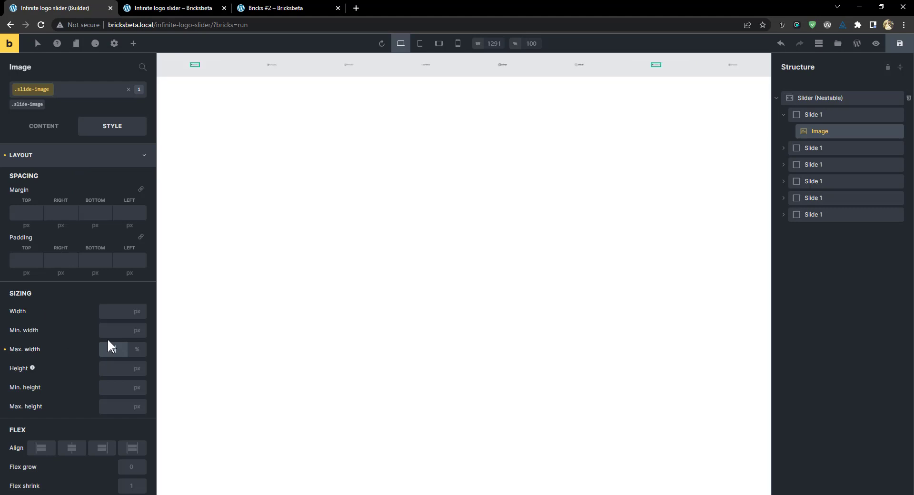
text(100)
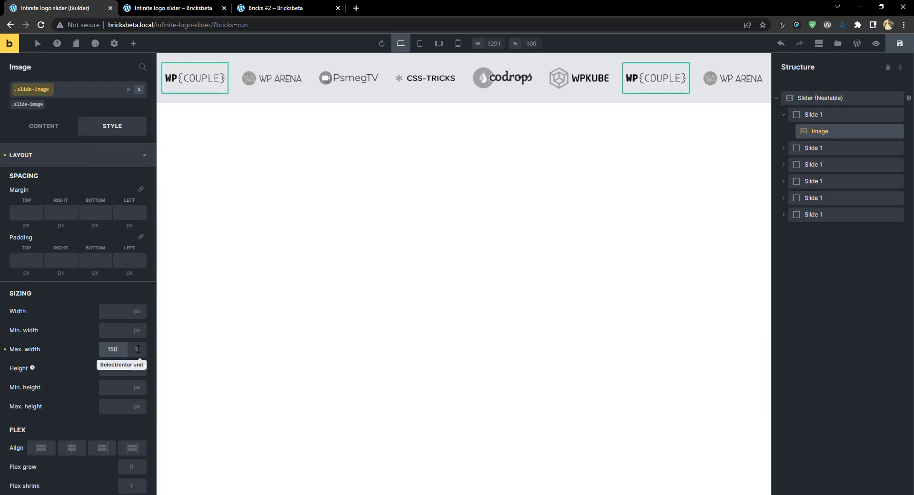
click(138, 349)
click(133, 365)
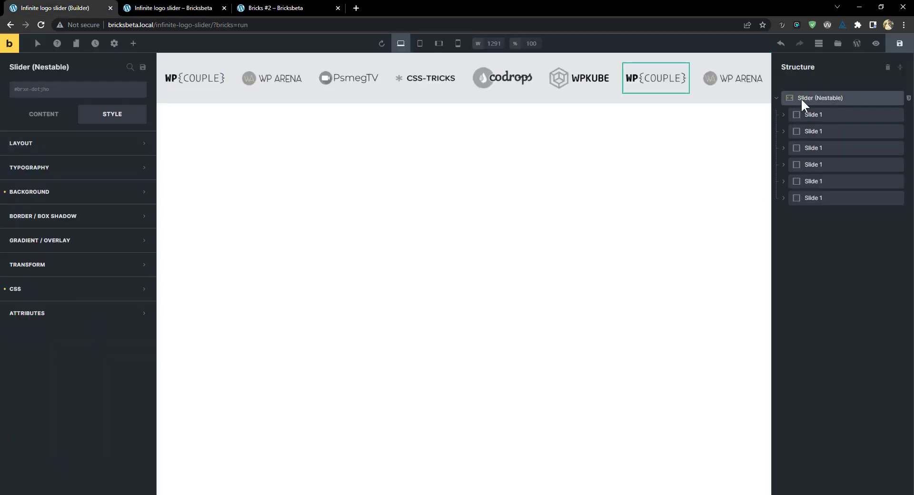
Confirm Autoplay and Pause on hover are on in Content > Options, then save
click(51, 119)
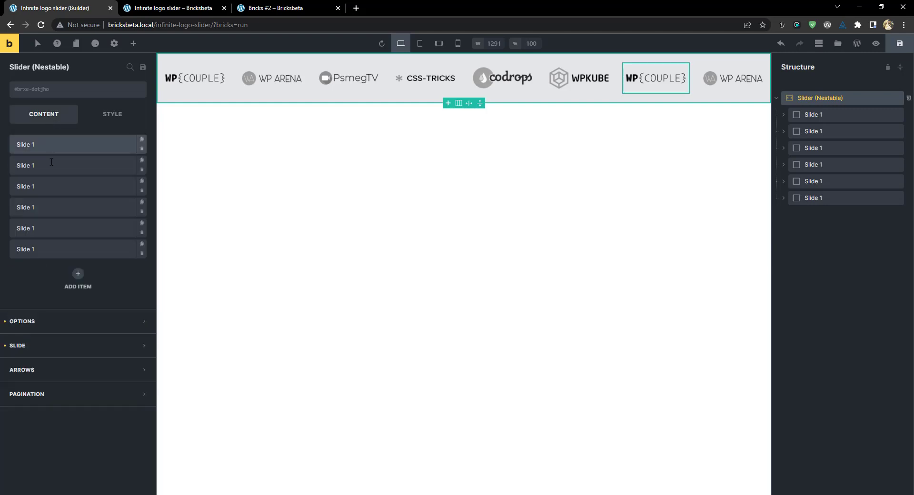
click(61, 319)
scroll(146, 336, down, 4)
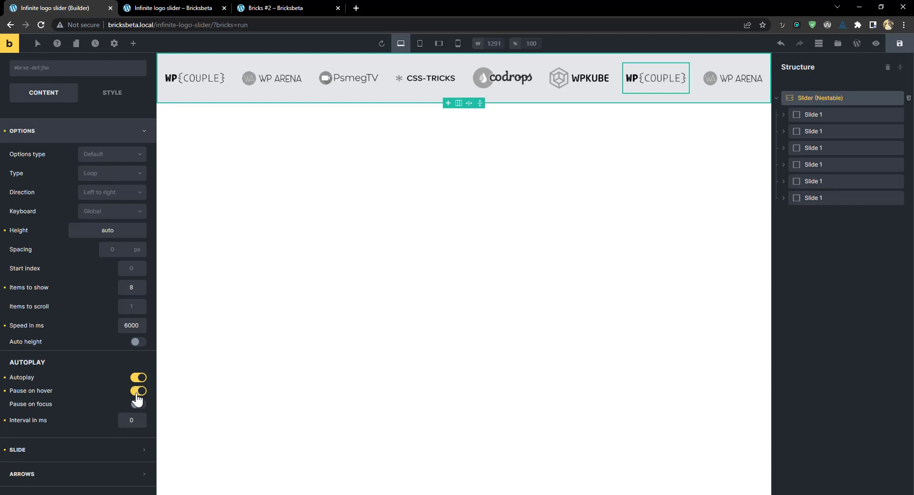
click(900, 44)
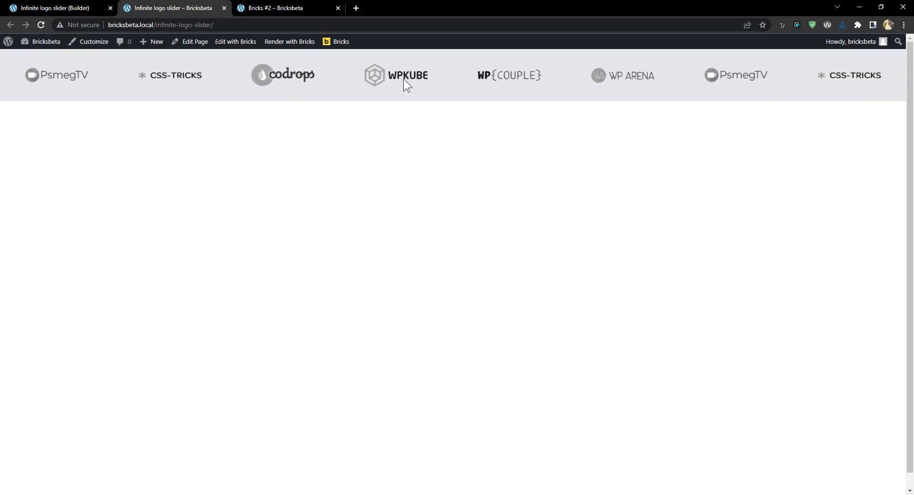
Set the slider's Speed in ms to 4000 and save the page
click(53, 9)
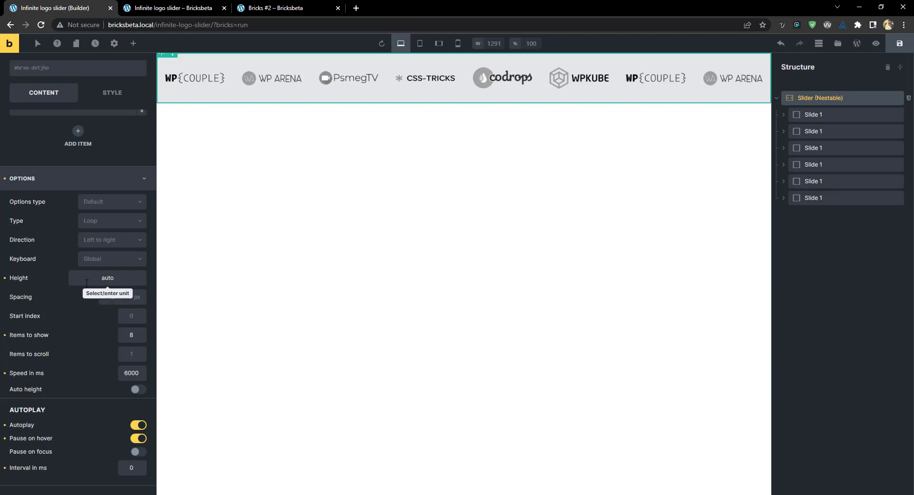
click(181, 7)
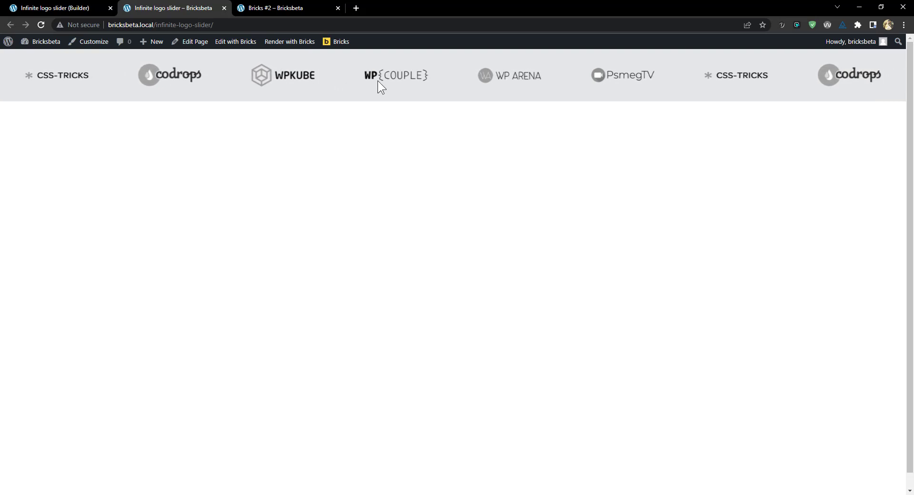
key(ctrl+Page_Up)
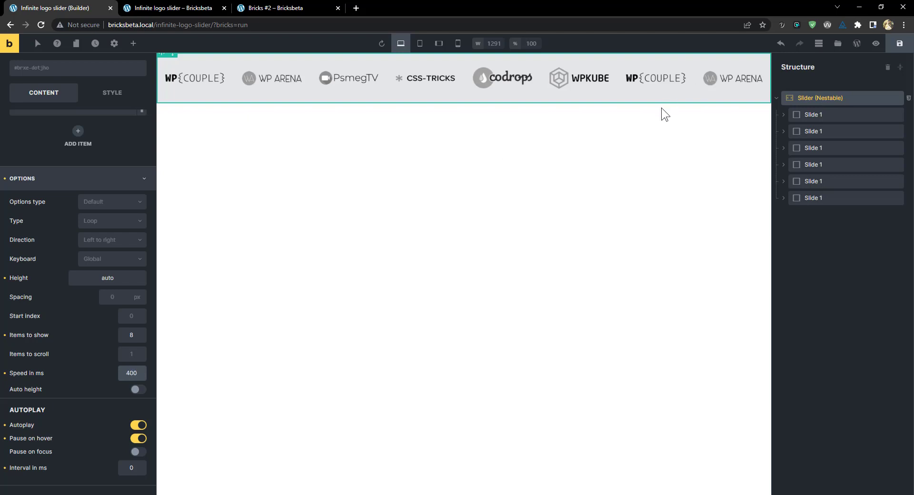
click(899, 43)
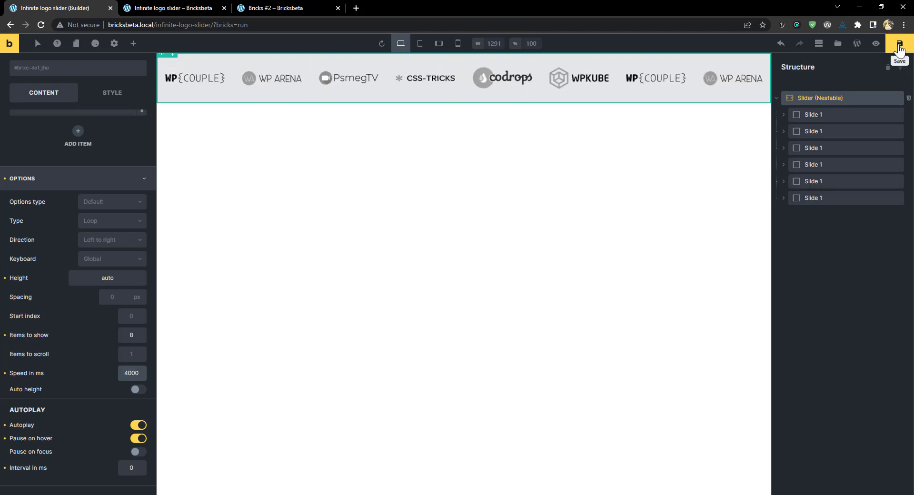
View the live page with the slider running at 4000 ms
click(176, 5)
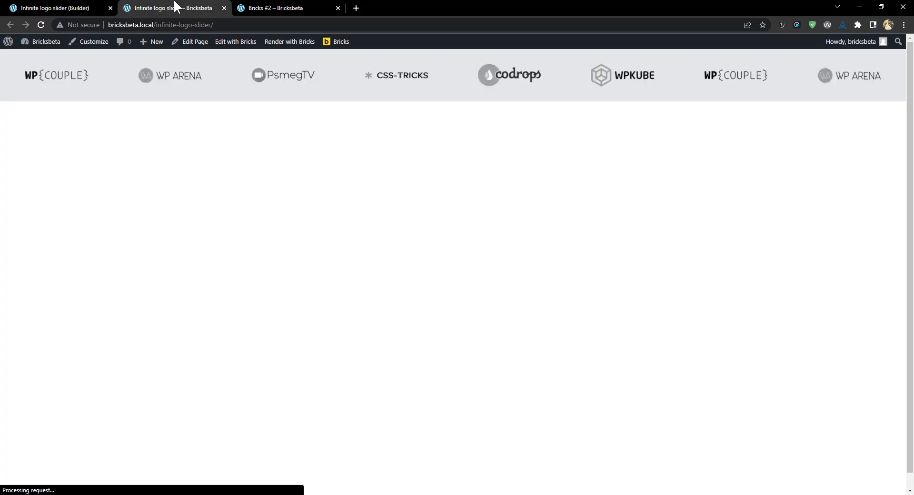